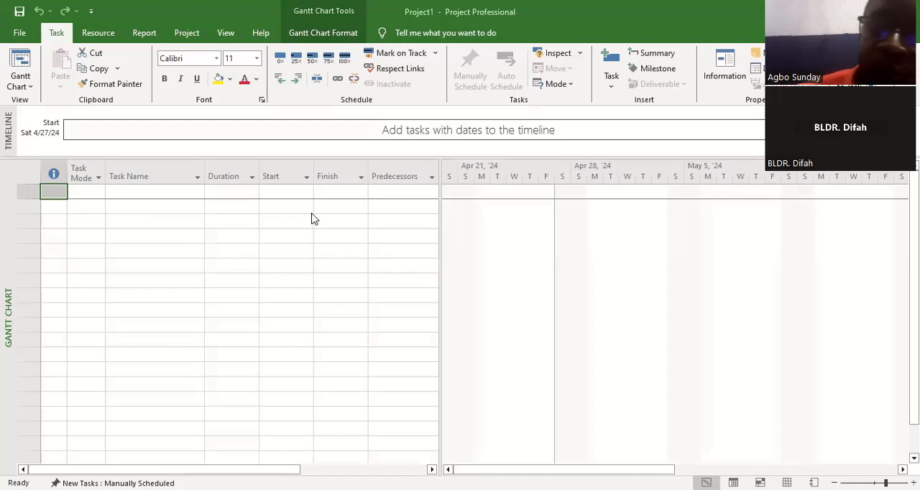
# Step: Enter "site clearance" as the name of the first task in the Gantt chart table
pyautogui.click(139, 192)
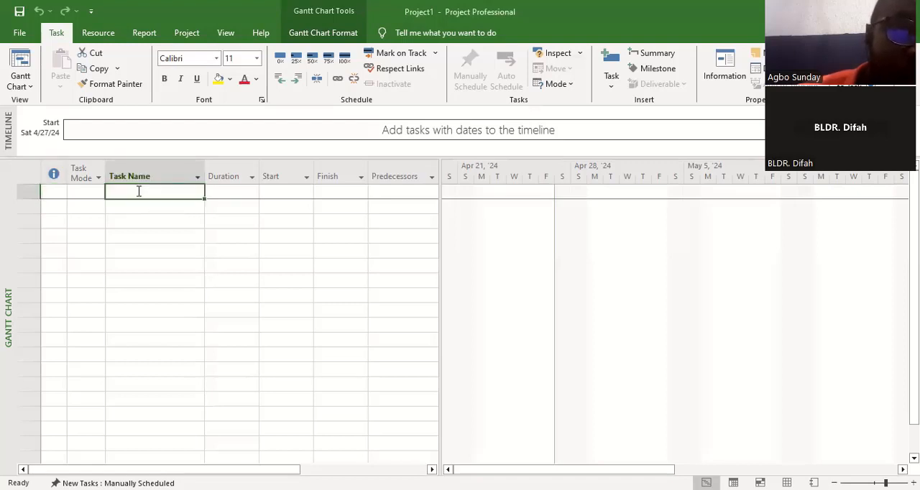
pyautogui.write('sit')
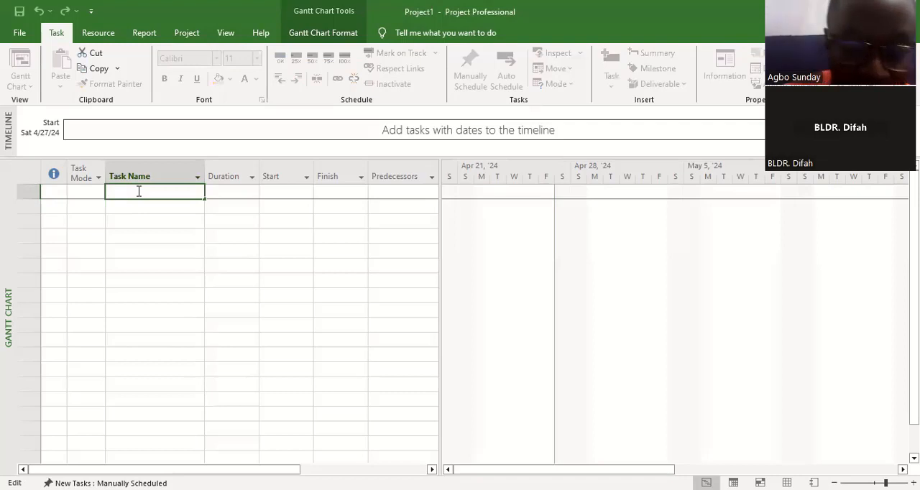
pyautogui.write('e c')
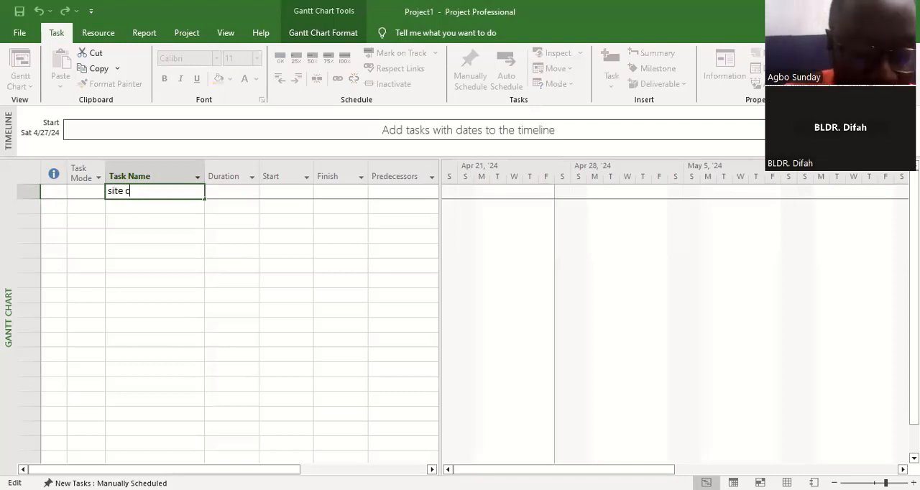
pyautogui.write('learance')
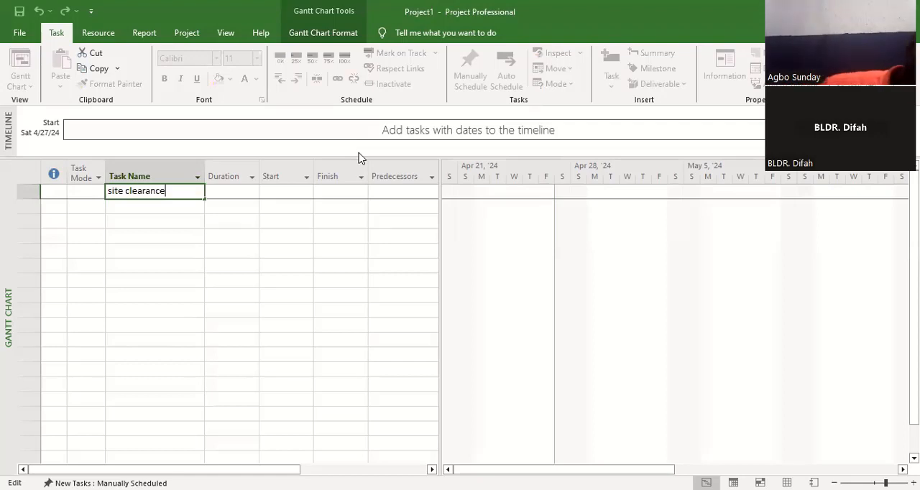
# Step: Add the second and third tasks, named "exc" and "blind", below site clearance
pyautogui.click(128, 205)
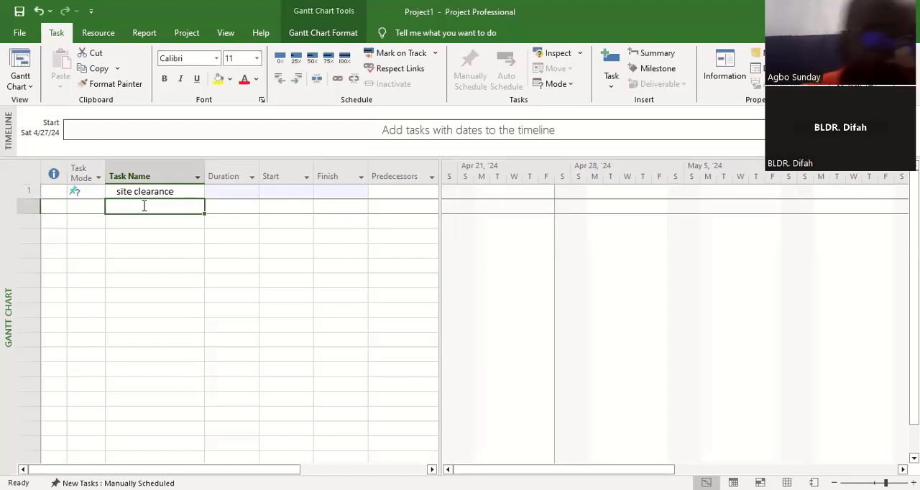
pyautogui.doubleClick(144, 207)
pyautogui.write('exc')
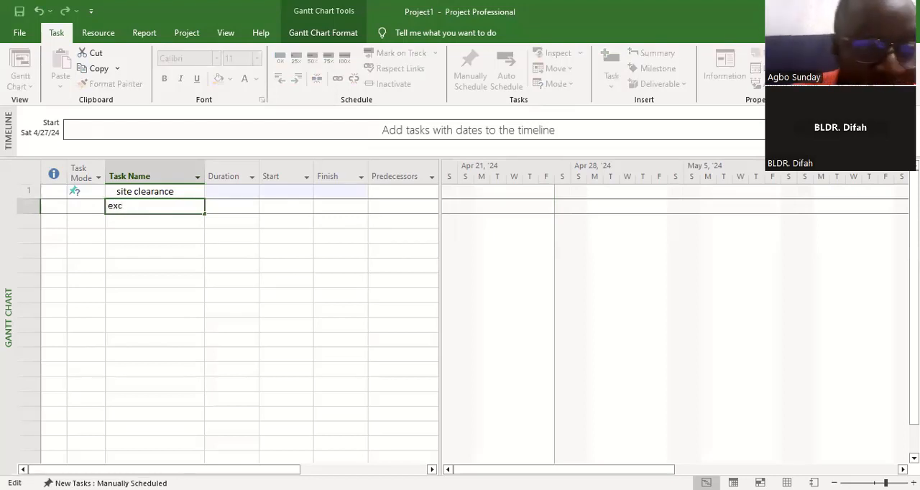
pyautogui.click(153, 222)
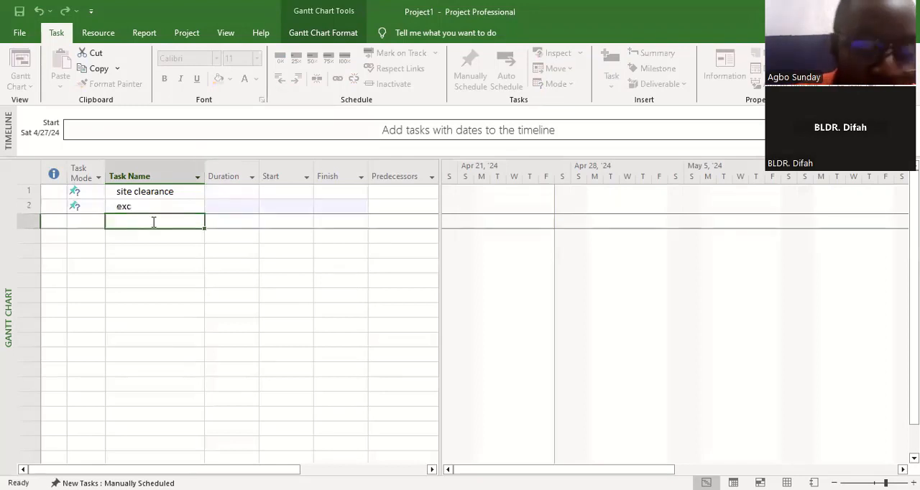
pyautogui.write('blik')
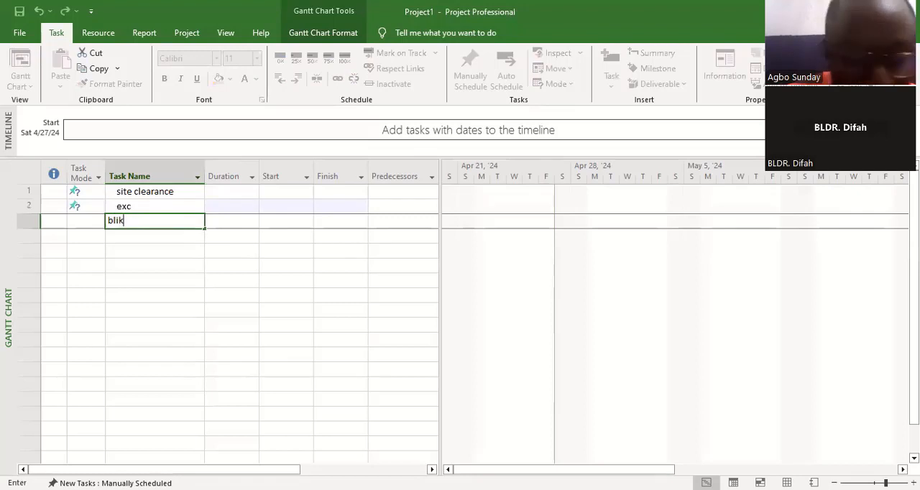
pyautogui.press('BackSpace')
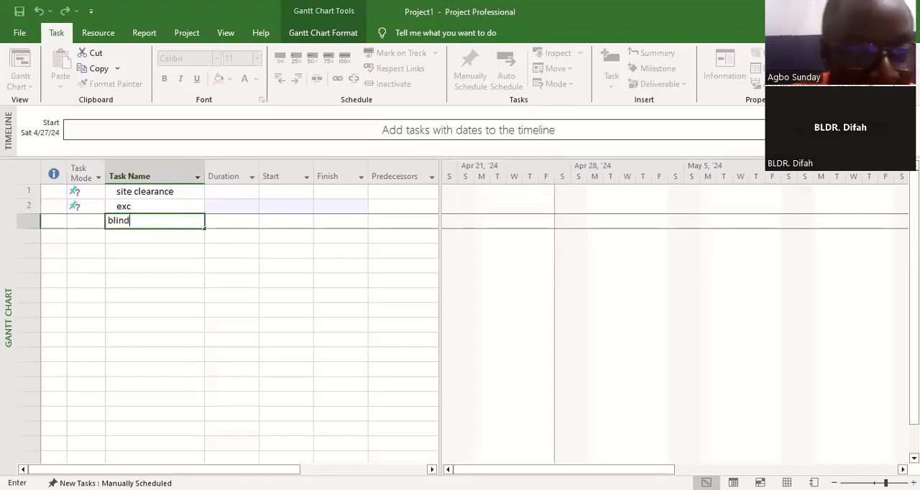
pyautogui.write('nd')
# Step: Add the fourth and fifth tasks, named "block" and "back filling", below blind
pyautogui.click(151, 235)
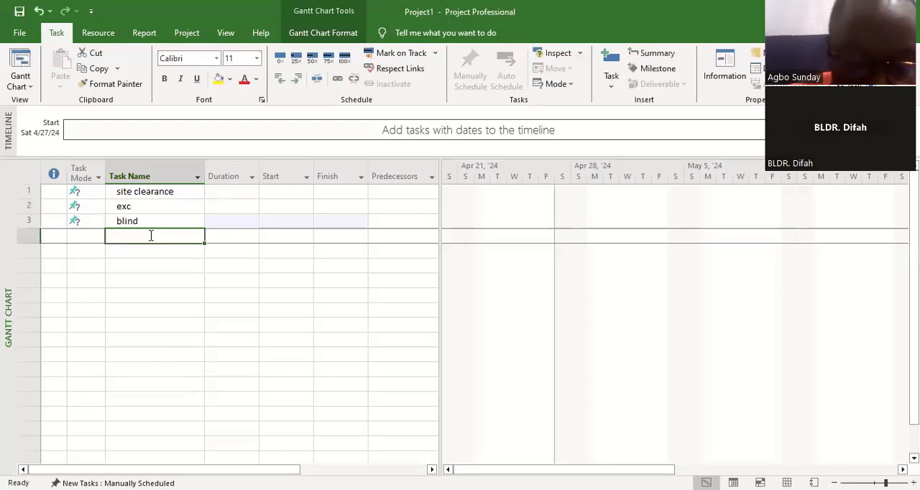
pyautogui.write('bloc')
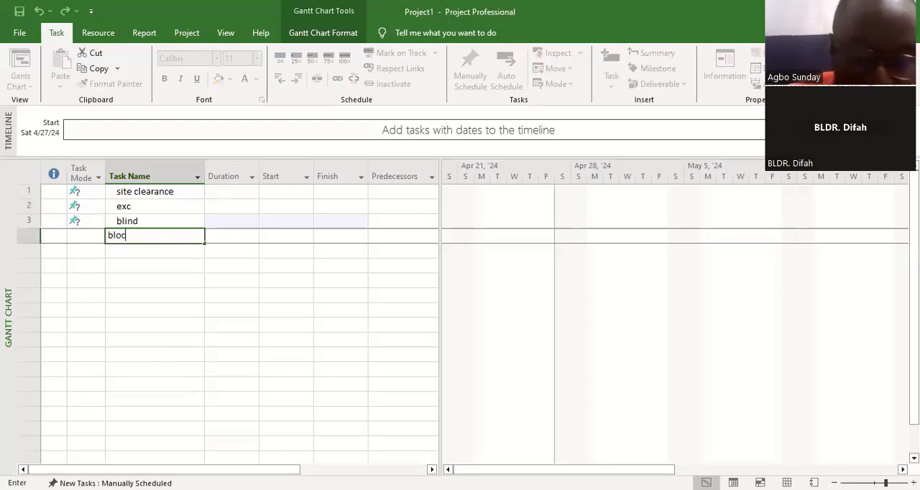
pyautogui.write('k')
pyautogui.click(141, 249)
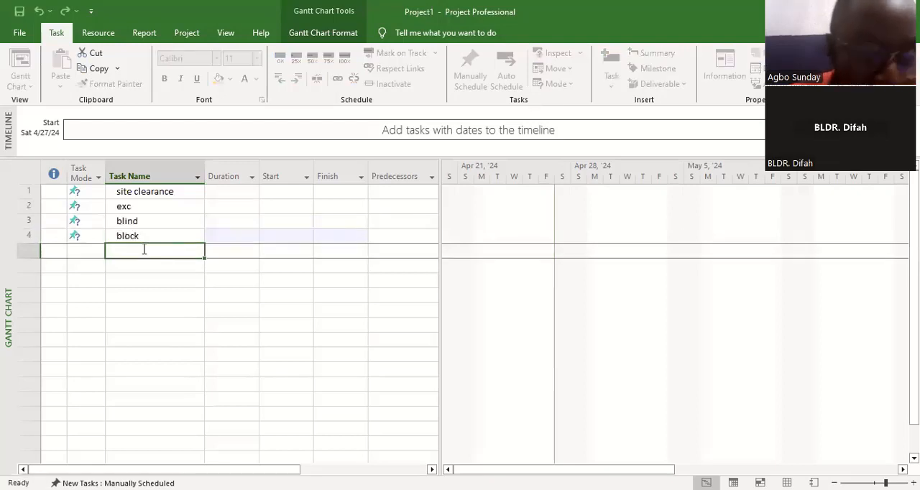
pyautogui.write('back filling')
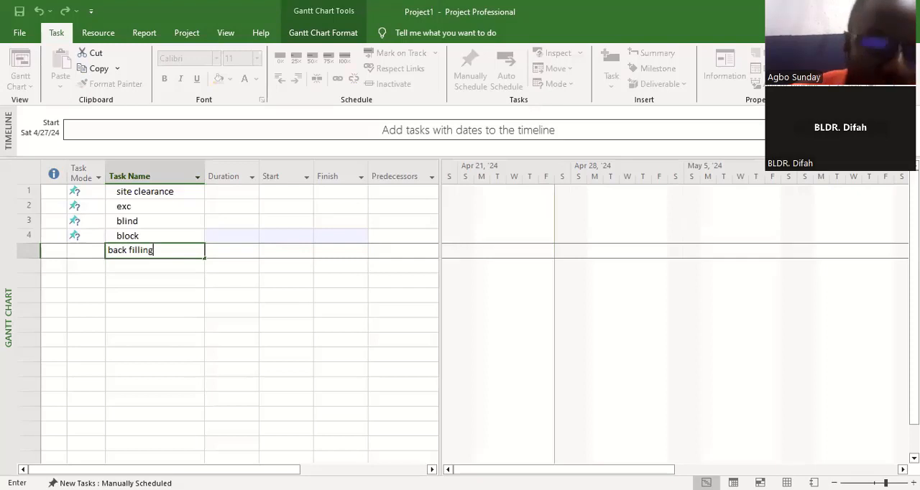
pyautogui.click(130, 296)
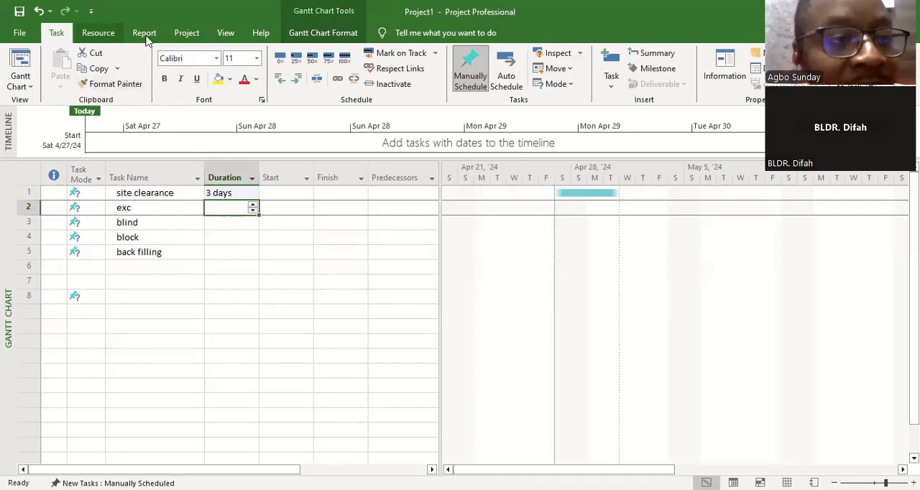
# Step: Set the project's start date to Mon 4/29/2024 in the project information
pyautogui.click(185, 34)
pyautogui.click(164, 78)
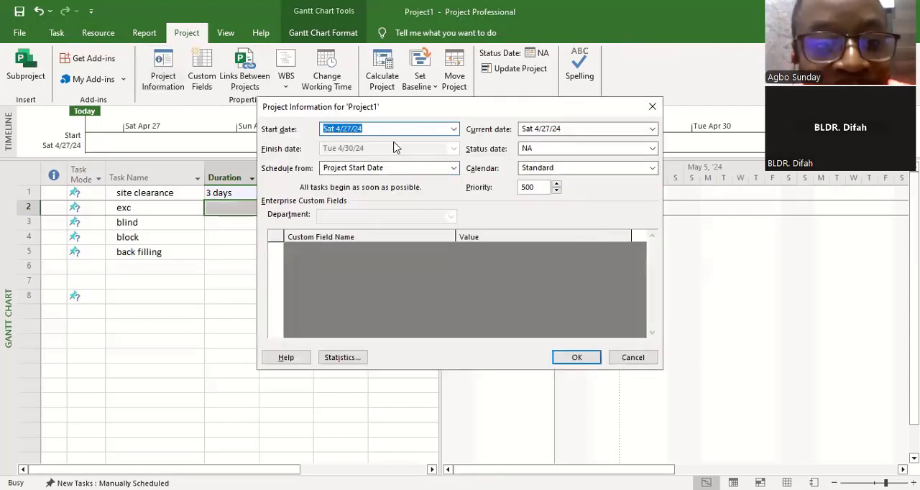
pyautogui.click(453, 129)
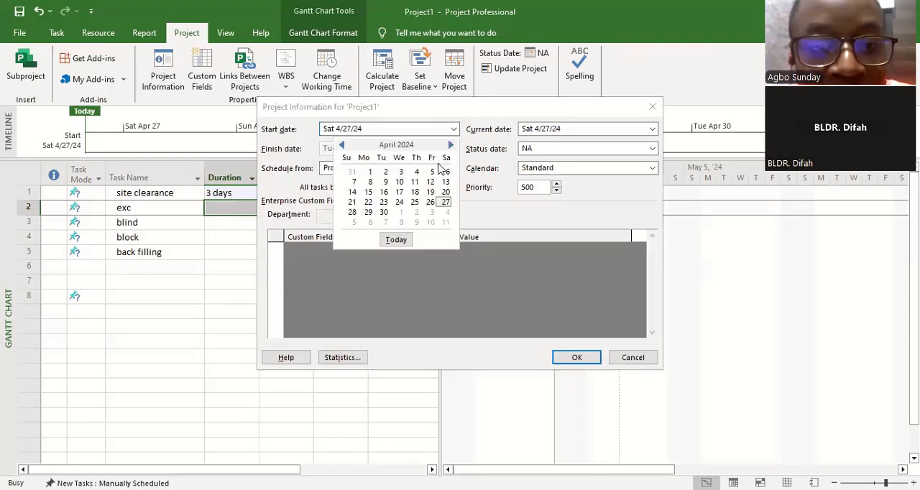
pyautogui.click(368, 212)
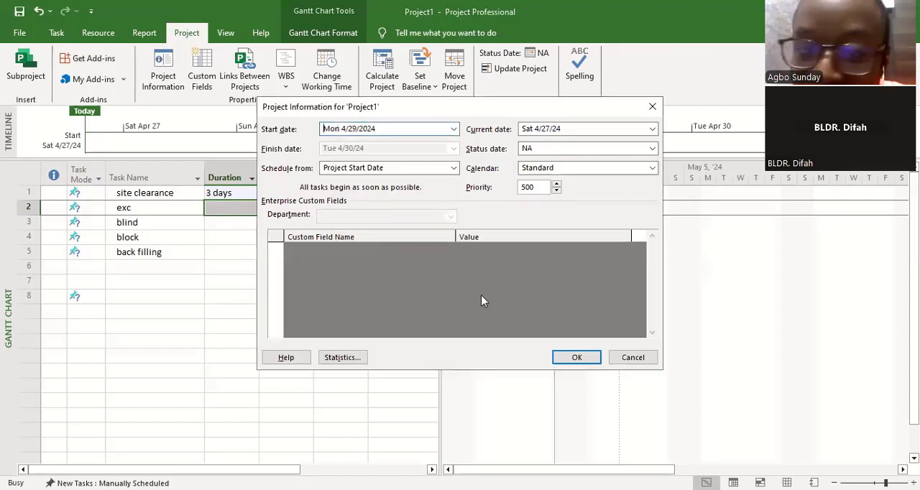
pyautogui.click(576, 357)
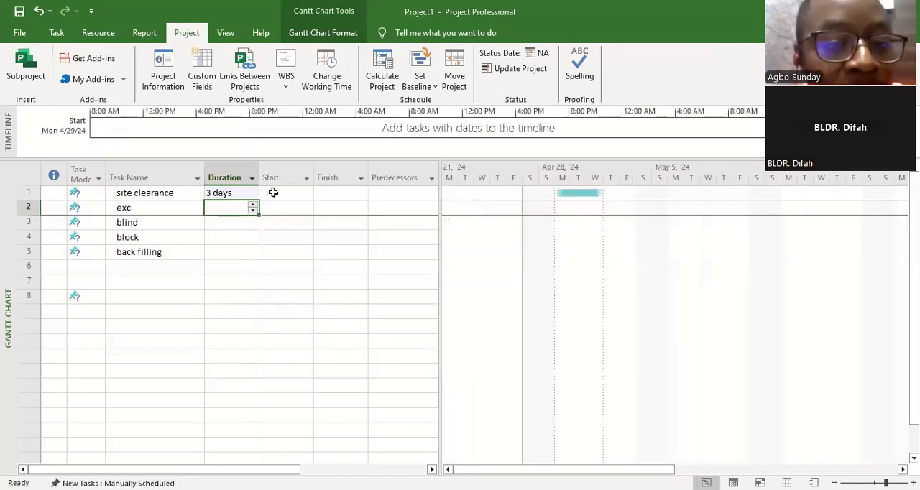
# Step: Change the task mode of the site clearance and exc tasks to Auto Scheduled
pyautogui.click(95, 194)
pyautogui.click(99, 194)
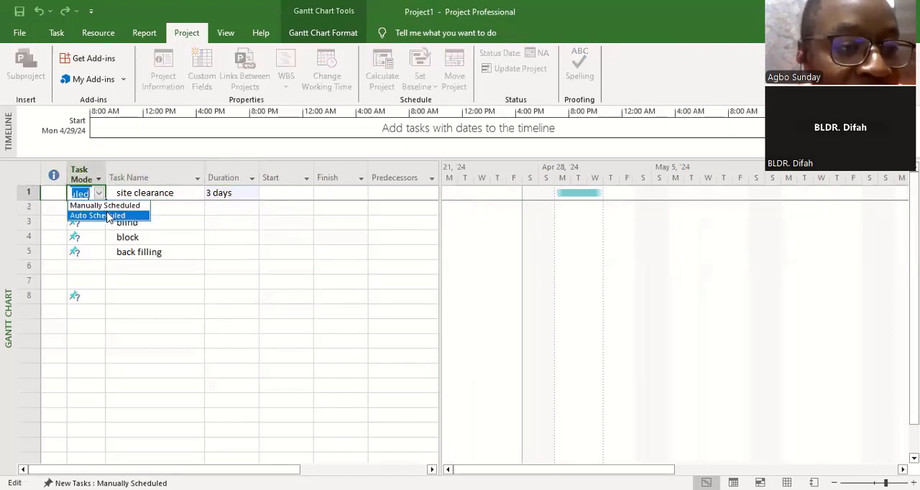
pyautogui.click(108, 216)
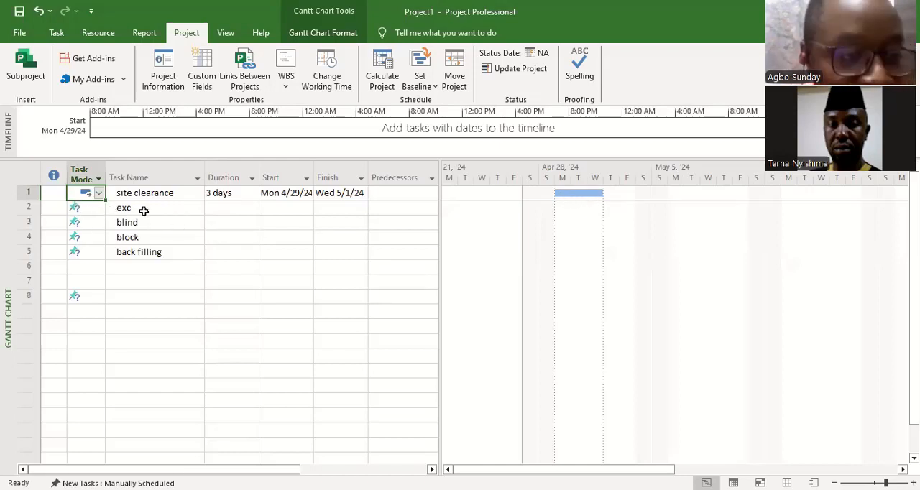
pyautogui.click(92, 209)
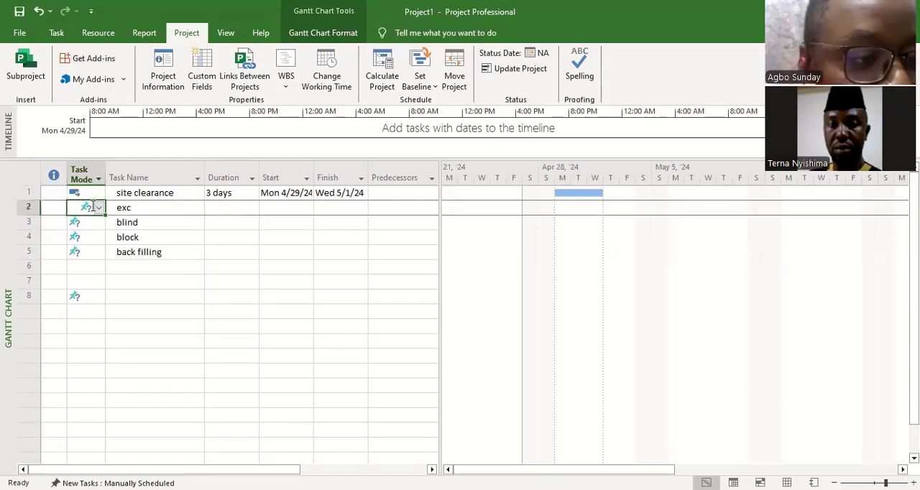
pyautogui.click(99, 210)
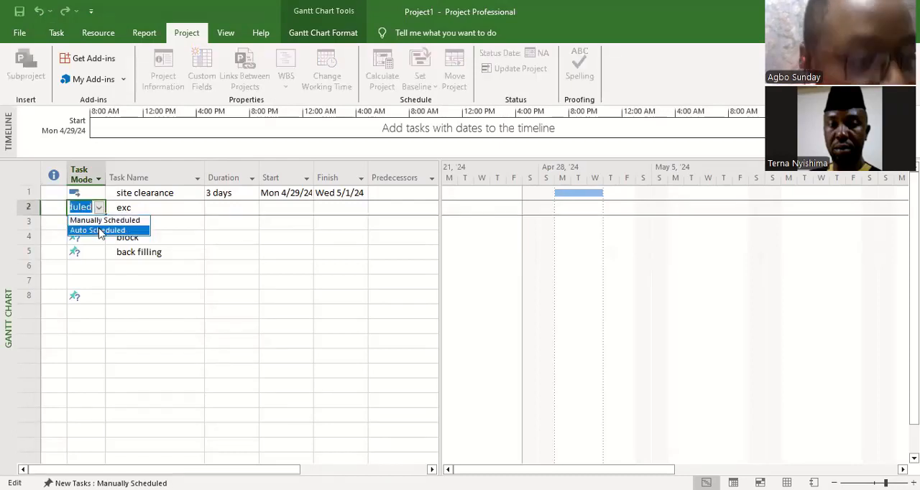
pyautogui.click(99, 230)
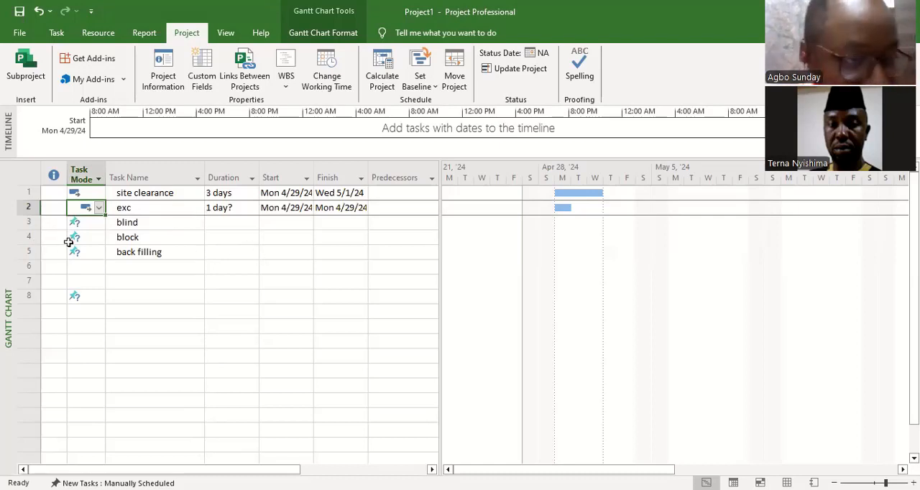
# Step: Set the duration of the exc task to 6 days
pyautogui.click(239, 209)
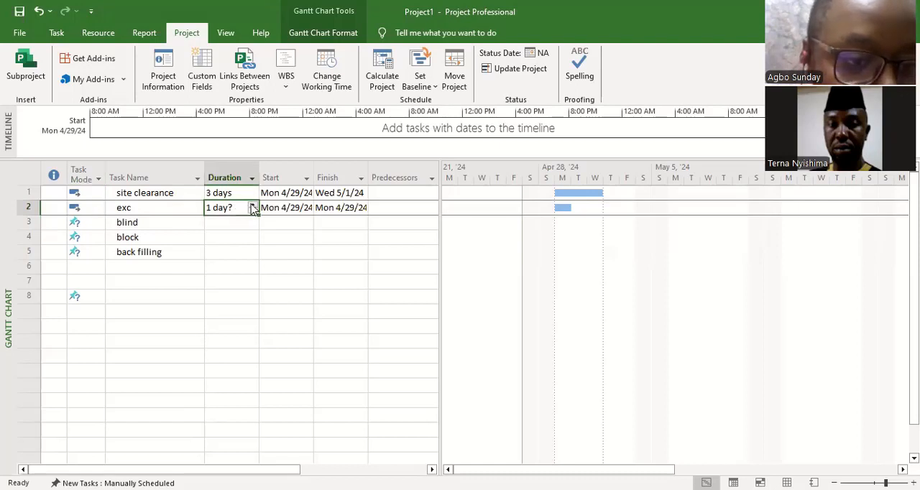
pyautogui.click(252, 205)
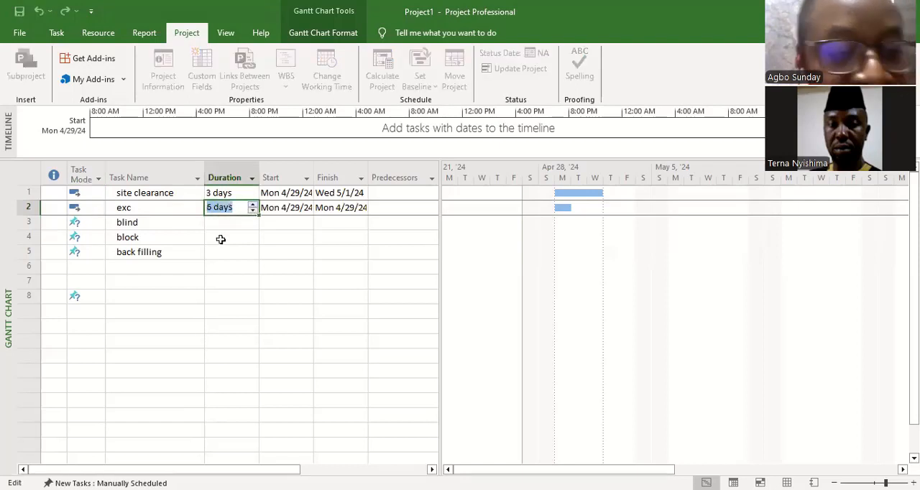
pyautogui.click(241, 222)
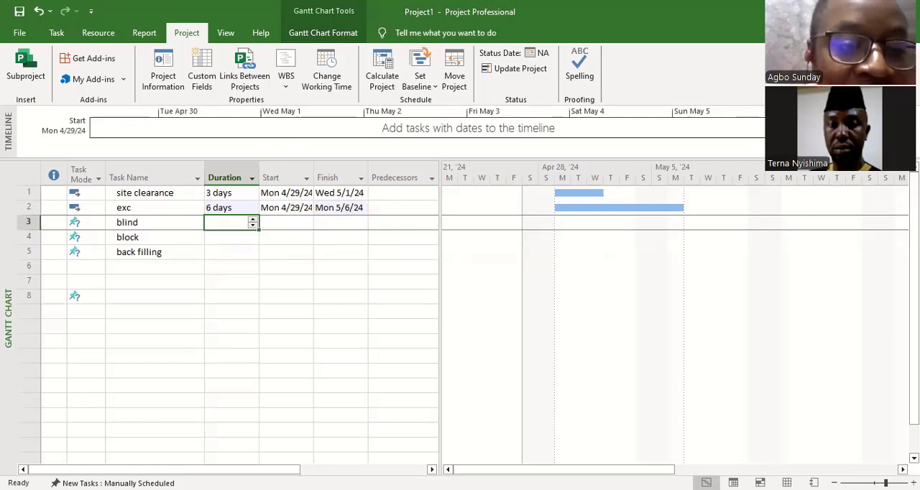
# Step: Set the exc task's start date to Thu 5/2/24 and link it so that it always follows site clearance
pyautogui.click(308, 209)
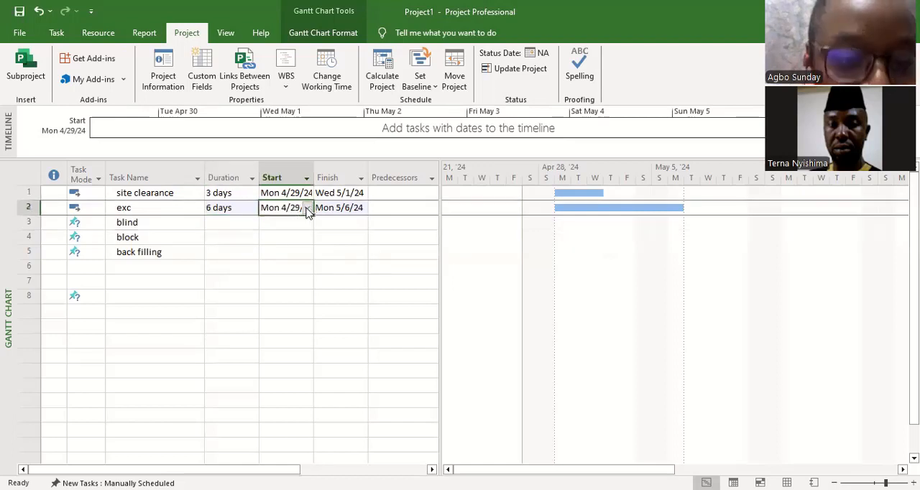
pyautogui.click(306, 208)
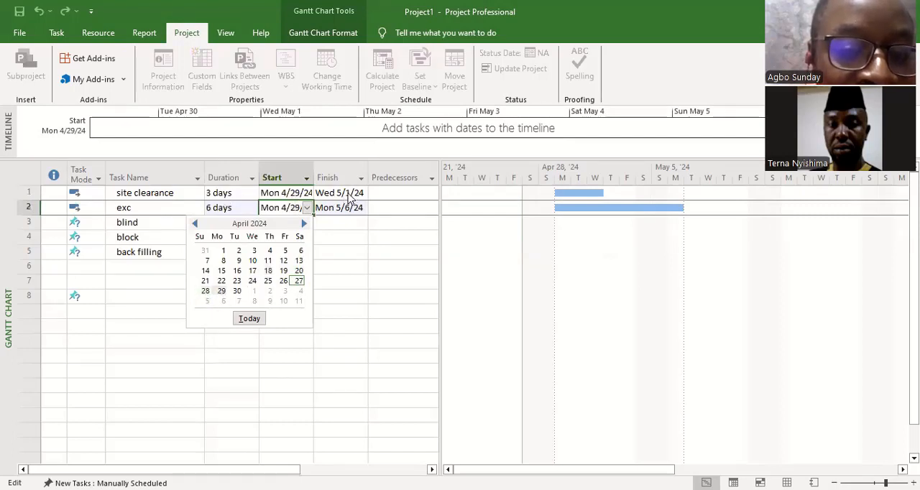
pyautogui.click(305, 225)
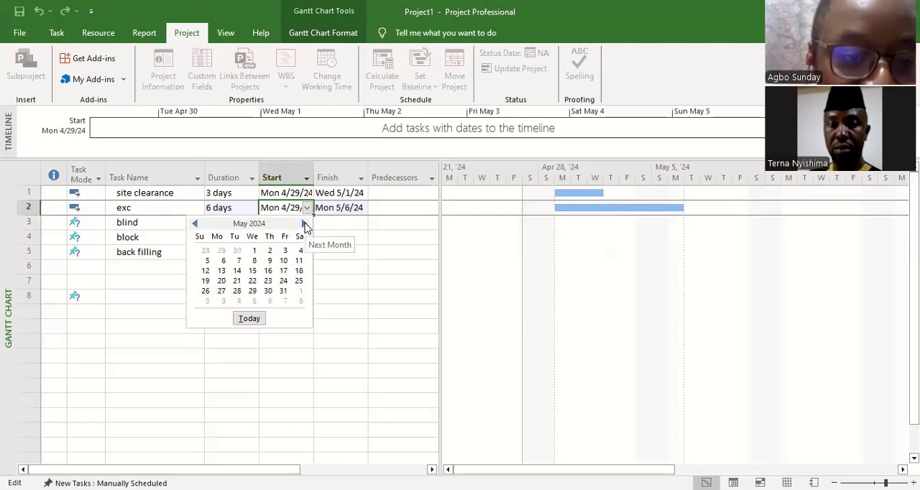
pyautogui.click(270, 253)
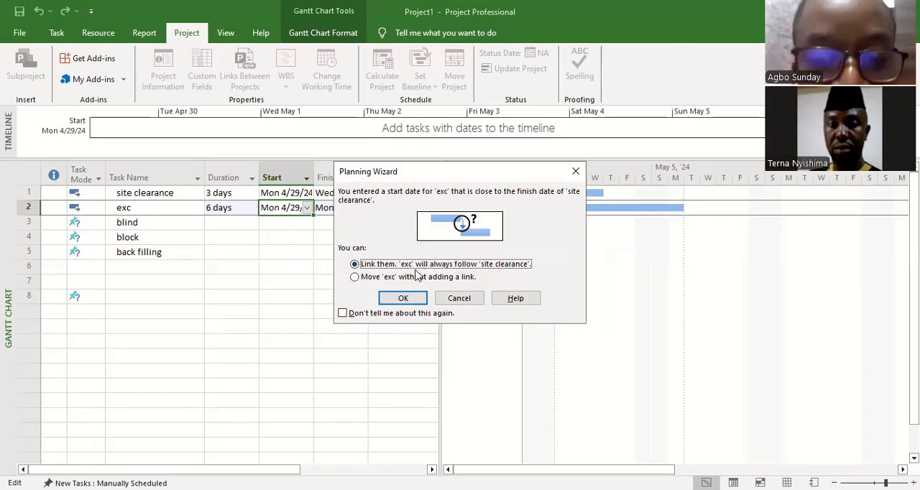
pyautogui.click(420, 300)
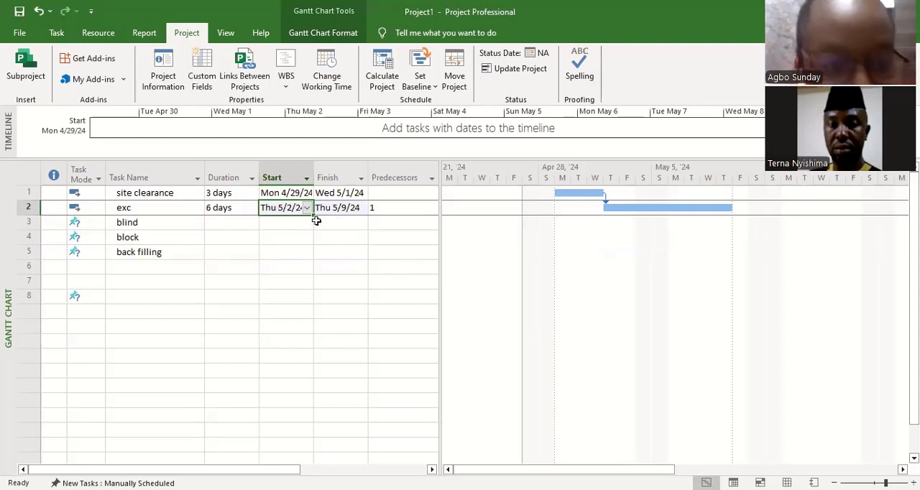
# Step: Undo the start date change and link made on the exc task
pyautogui.hotkey('ctrl', 'z')
pyautogui.moveTo(348, 246); pyautogui.dragTo(350, 241)
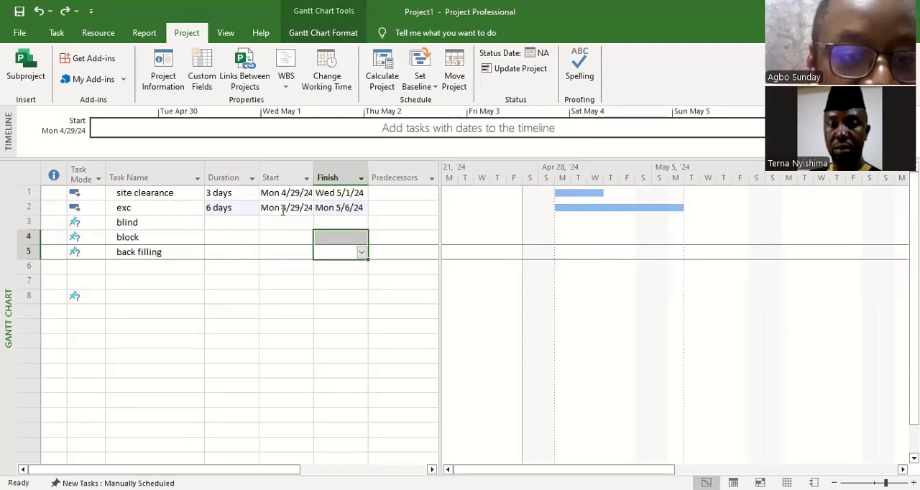
# Step: Set the exc task's start date to Thu 5/2/24 without adding a link to site clearance, and undo the change
pyautogui.click(308, 209)
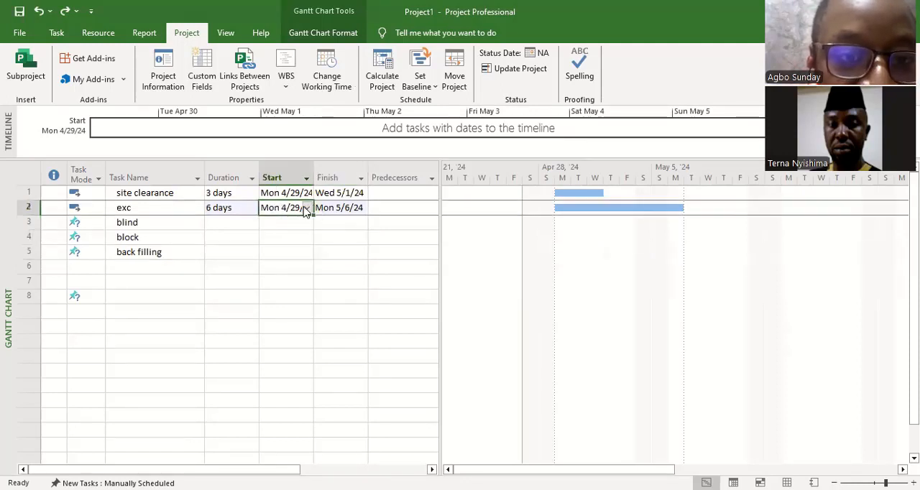
pyautogui.click(302, 212)
pyautogui.click(307, 208)
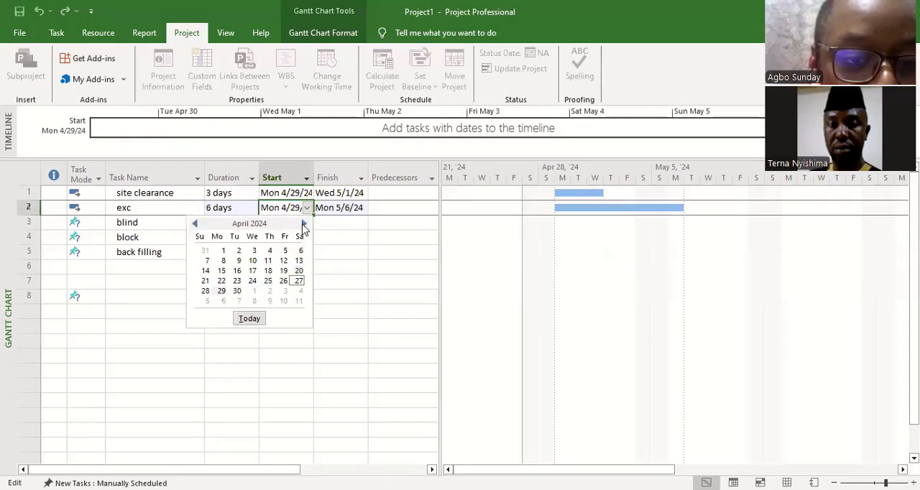
pyautogui.click(303, 224)
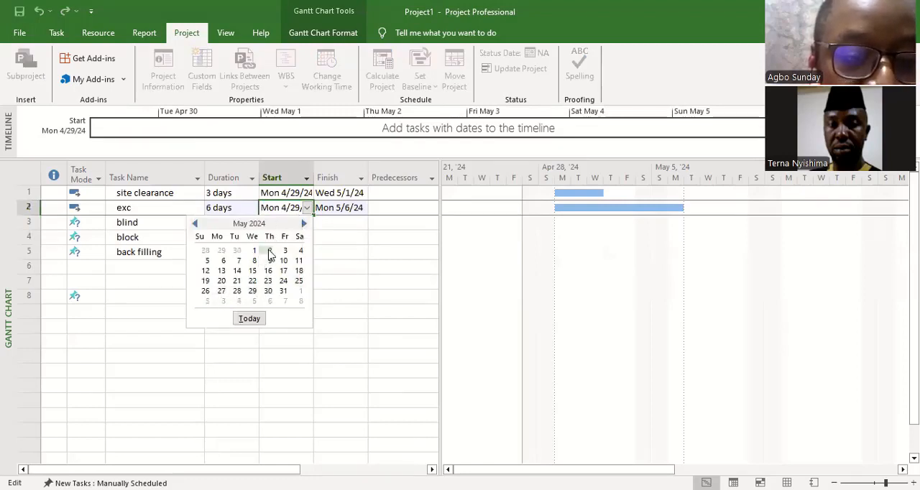
pyautogui.click(268, 252)
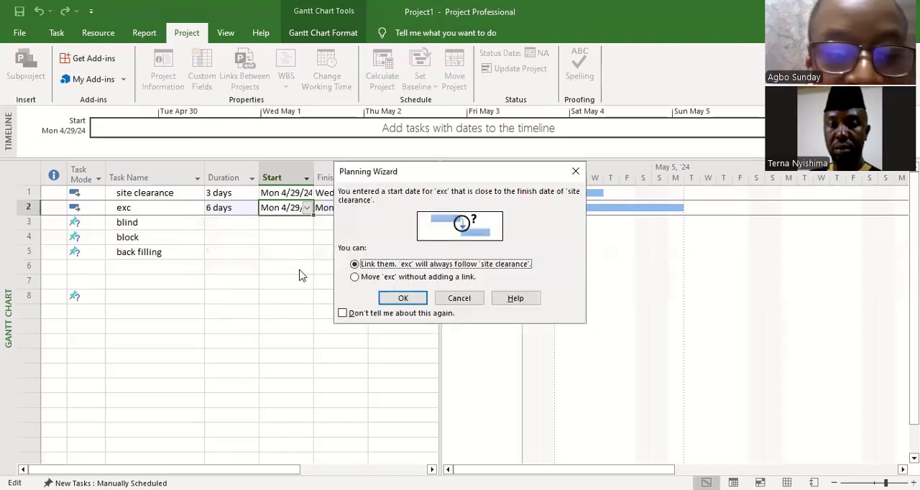
pyautogui.click(354, 278)
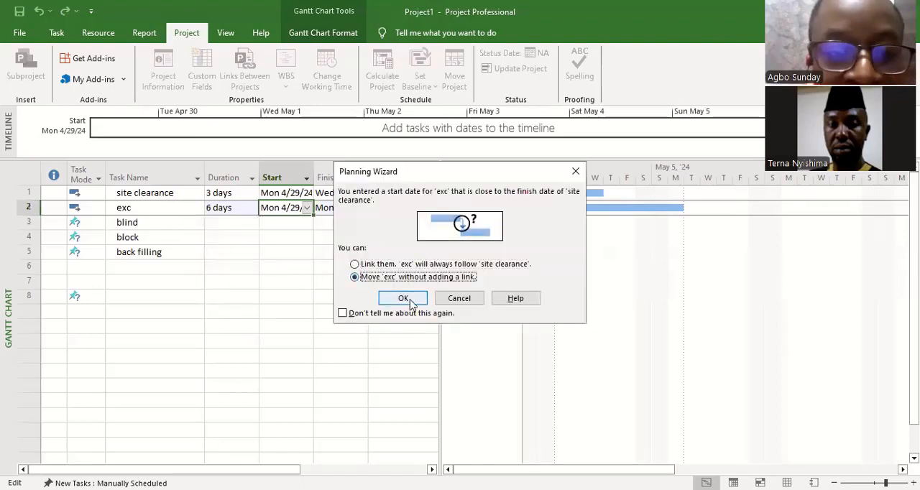
pyautogui.press('Return')
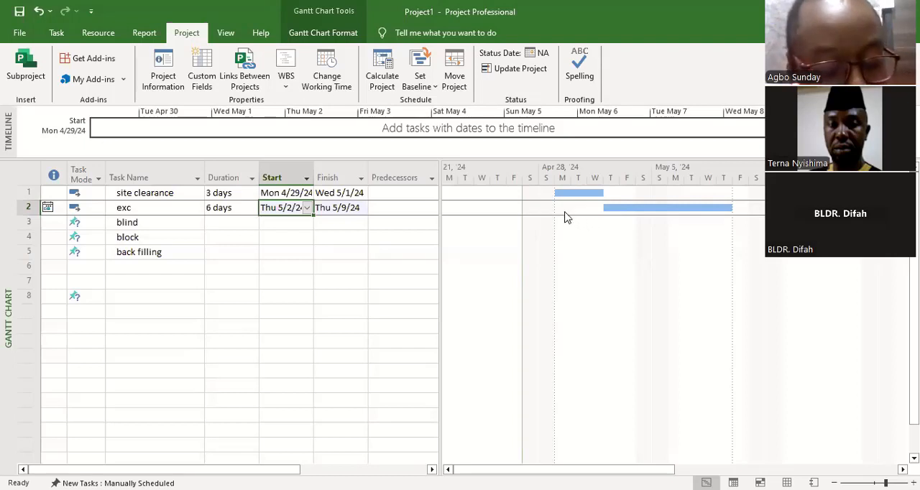
pyautogui.hotkey('ctrl', 'z')
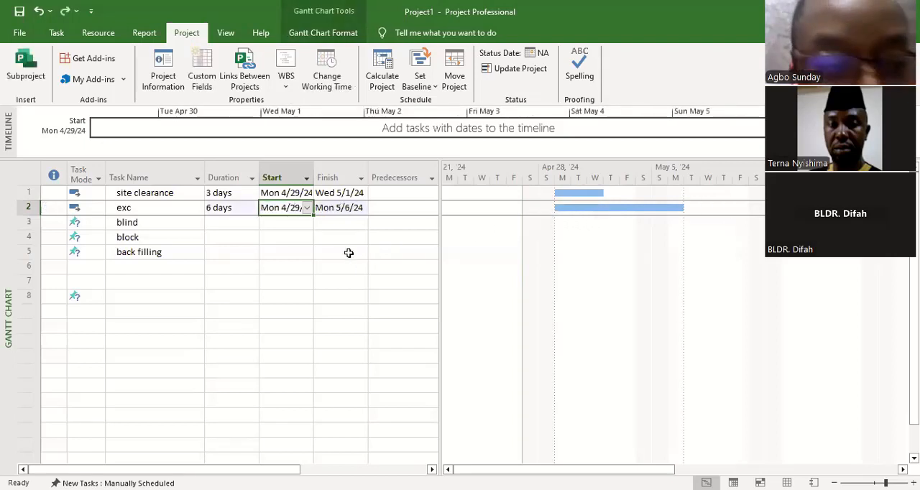
pyautogui.click(348, 251)
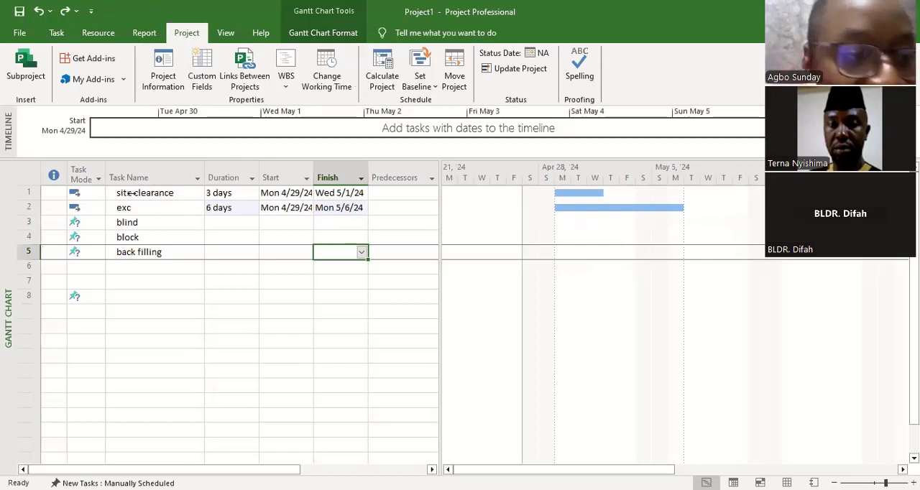
# Step: Link the site clearance and exc tasks so that exc starts after site clearance, and undo the link
pyautogui.moveTo(178, 191); pyautogui.dragTo(181, 205)
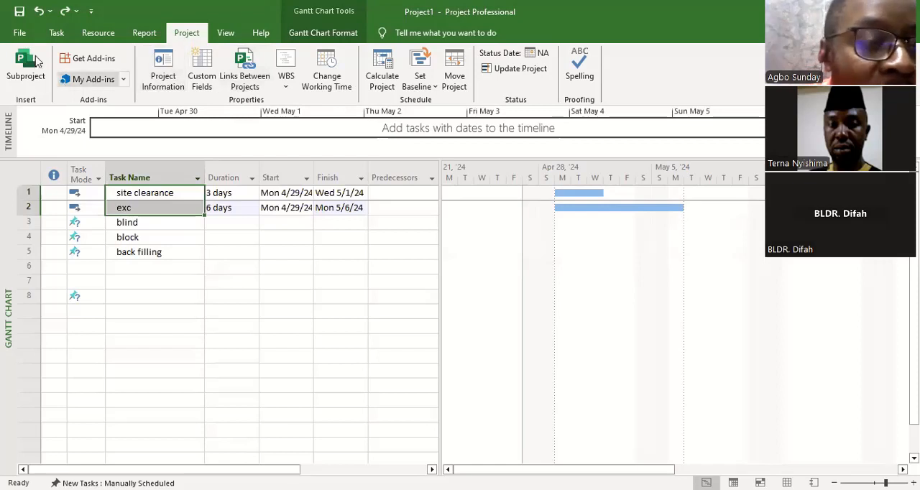
pyautogui.click(57, 33)
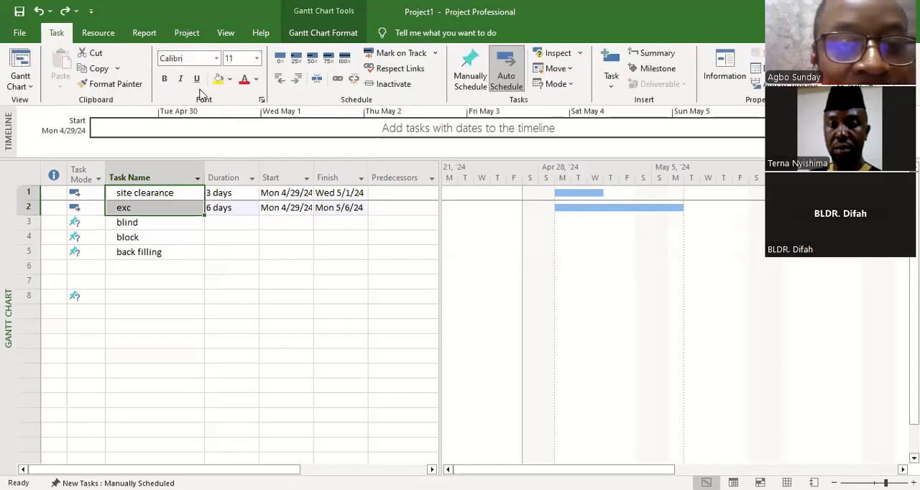
pyautogui.click(338, 84)
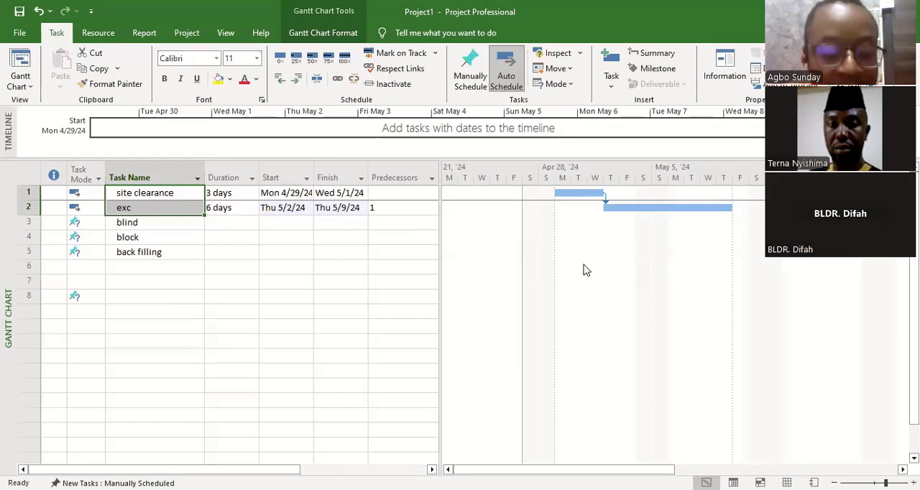
pyautogui.hotkey('ctrl', 'z')
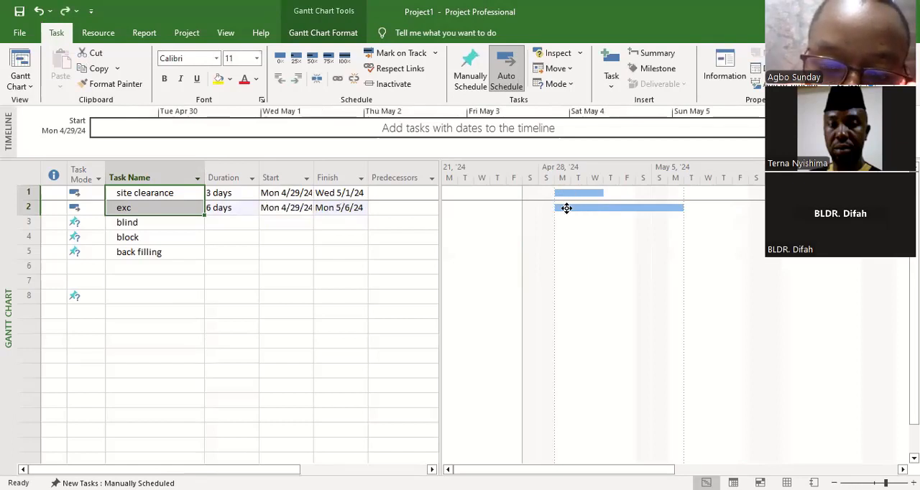
# Step: On the Gantt bars, try linking exc to site clearance, undo it, and link site clearance to exc instead
pyautogui.moveTo(566, 208); pyautogui.dragTo(577, 194)
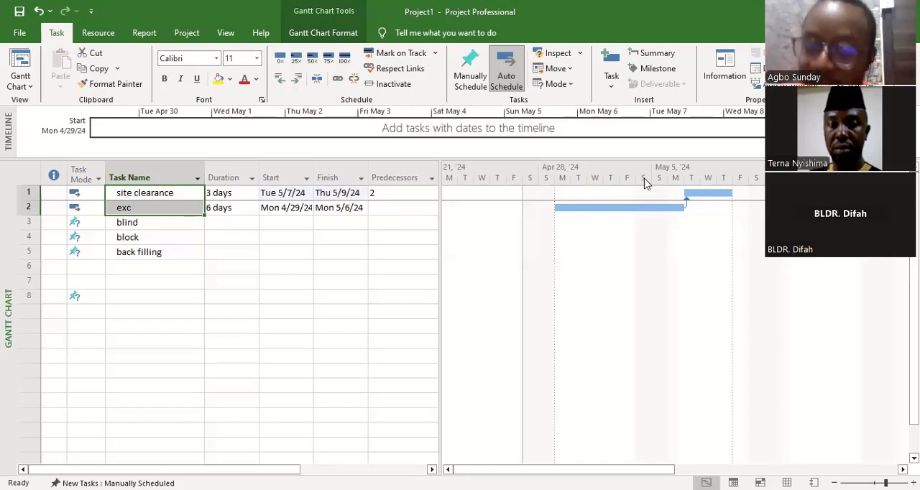
pyautogui.hotkey('ctrl', 'z')
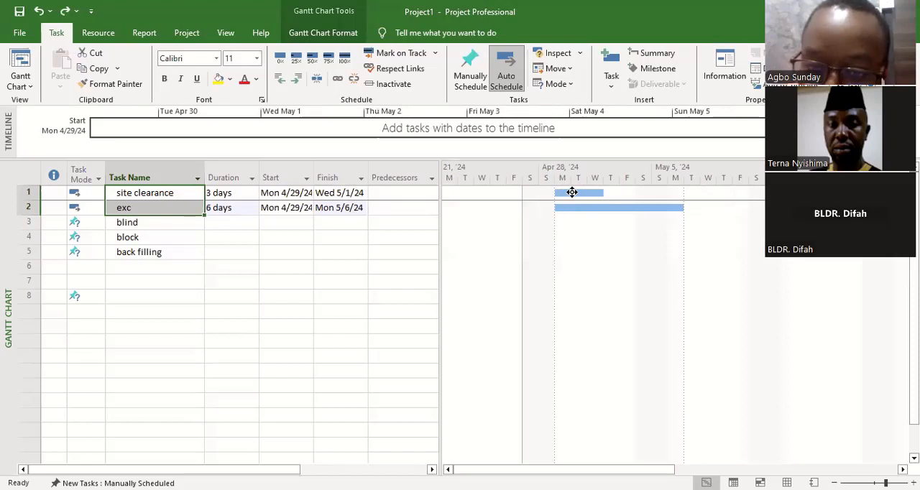
pyautogui.moveTo(572, 192); pyautogui.dragTo(585, 209)
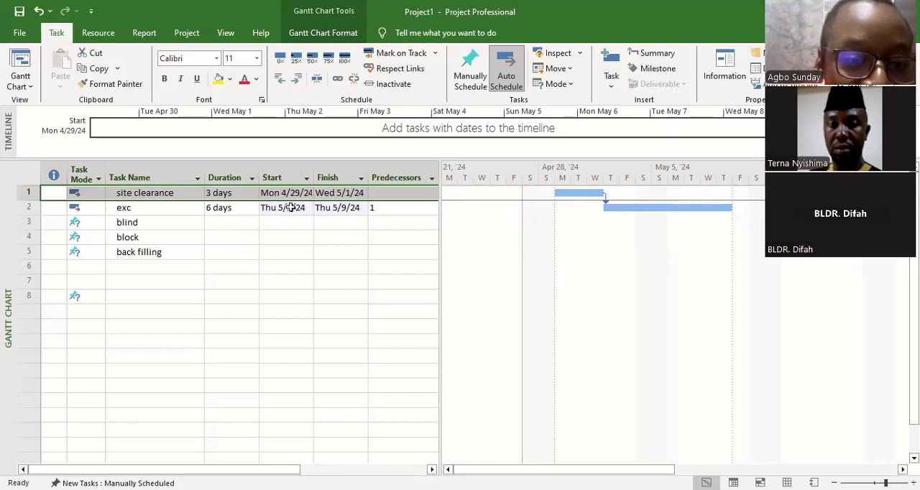
# Step: Set the exc task's start date to Tue 4/30/24 and remove its link to site clearance
pyautogui.click(294, 208)
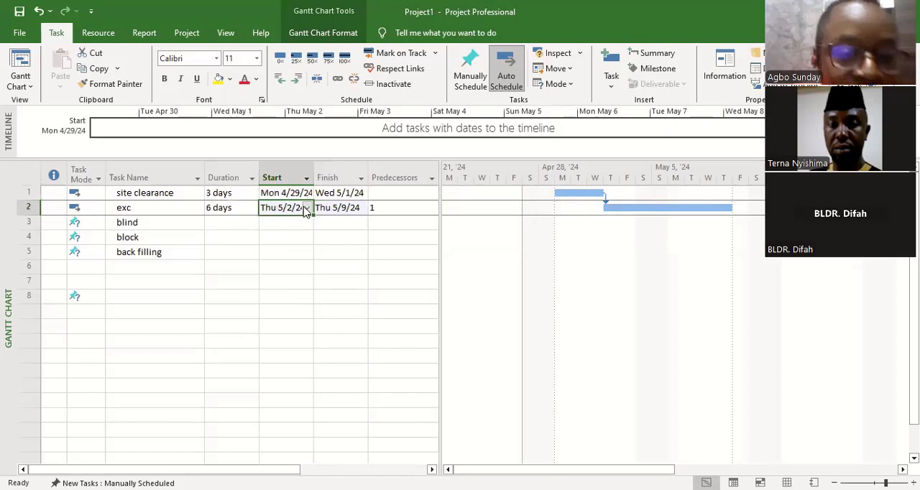
pyautogui.click(306, 207)
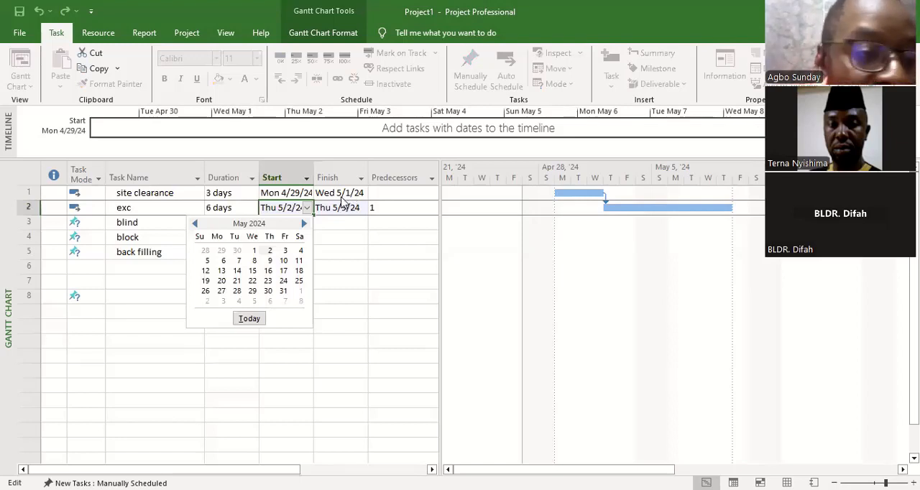
pyautogui.click(304, 225)
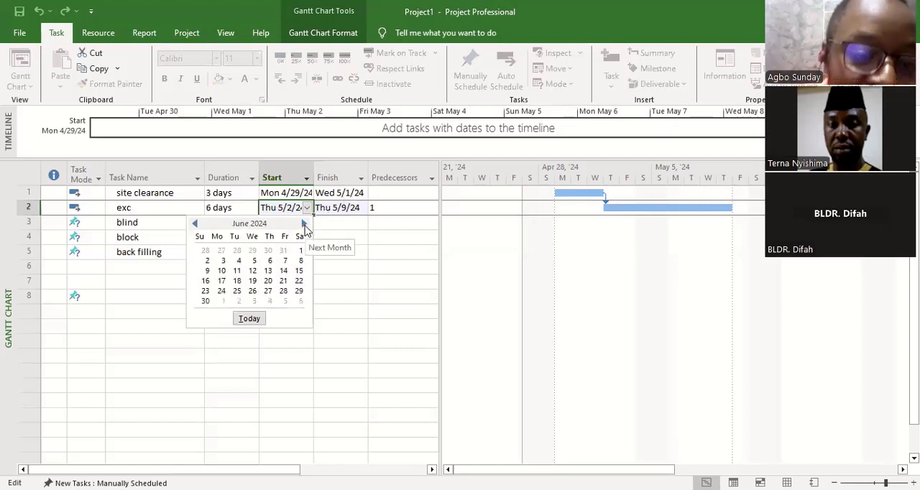
pyautogui.click(194, 224)
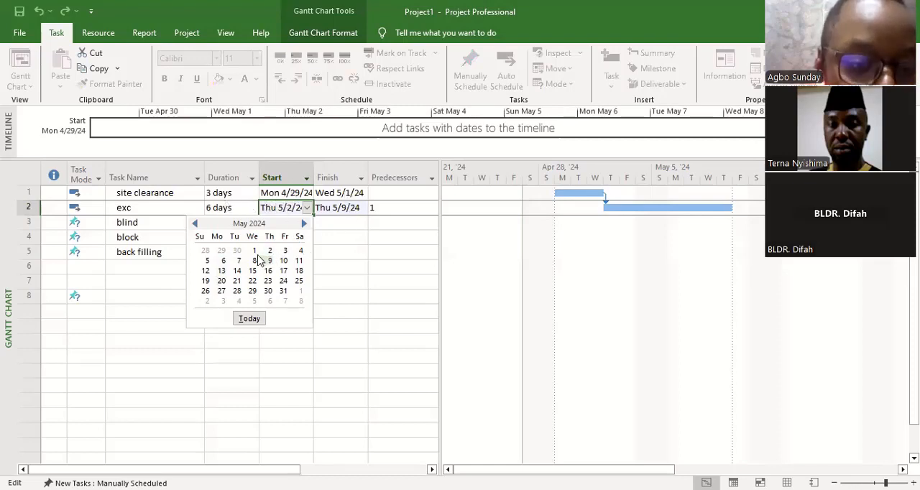
pyautogui.click(195, 224)
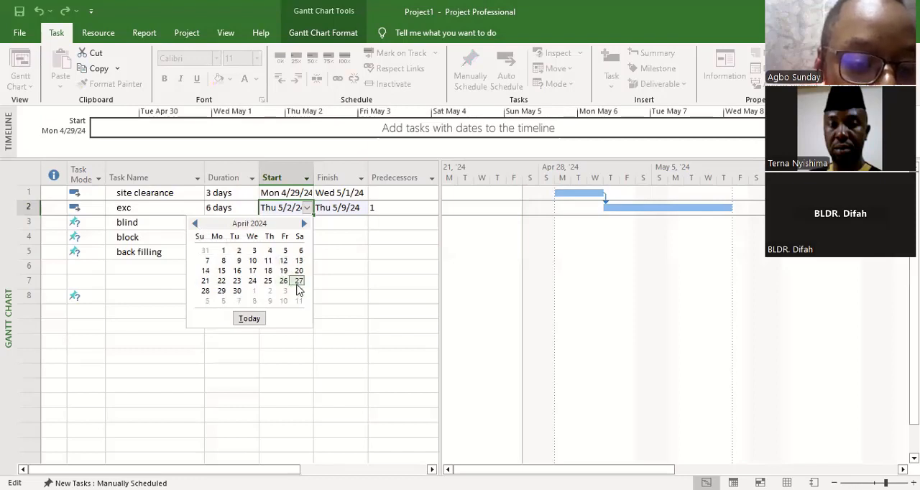
pyautogui.click(248, 287)
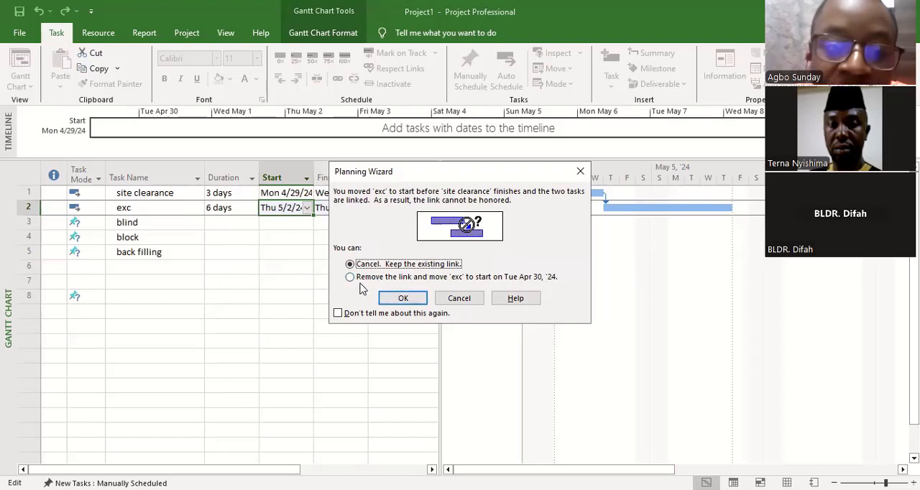
pyautogui.click(350, 278)
pyautogui.click(403, 300)
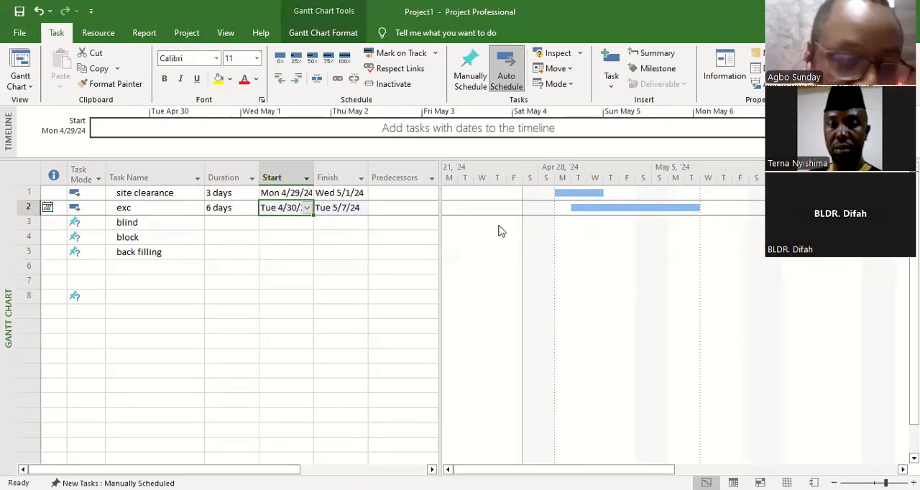
# Step: Set the duration of the blind task to 3 days
pyautogui.click(229, 222)
pyautogui.doubleClick(254, 222)
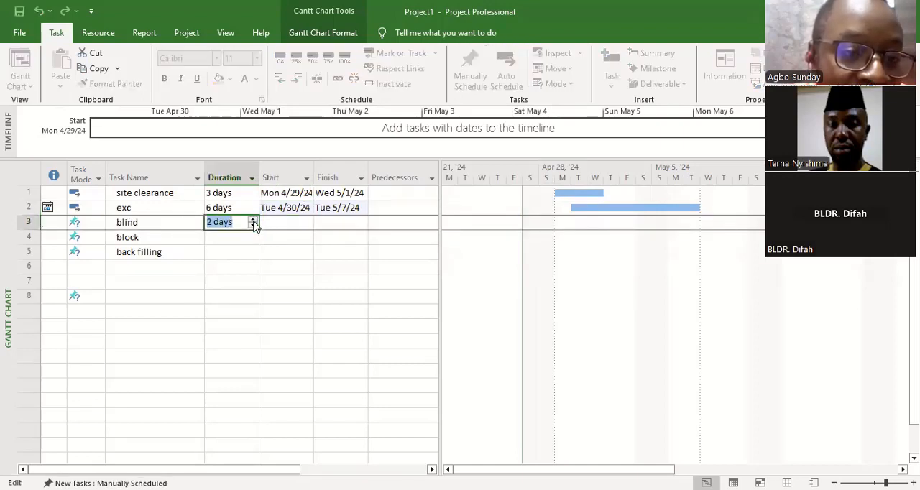
pyautogui.click(253, 220)
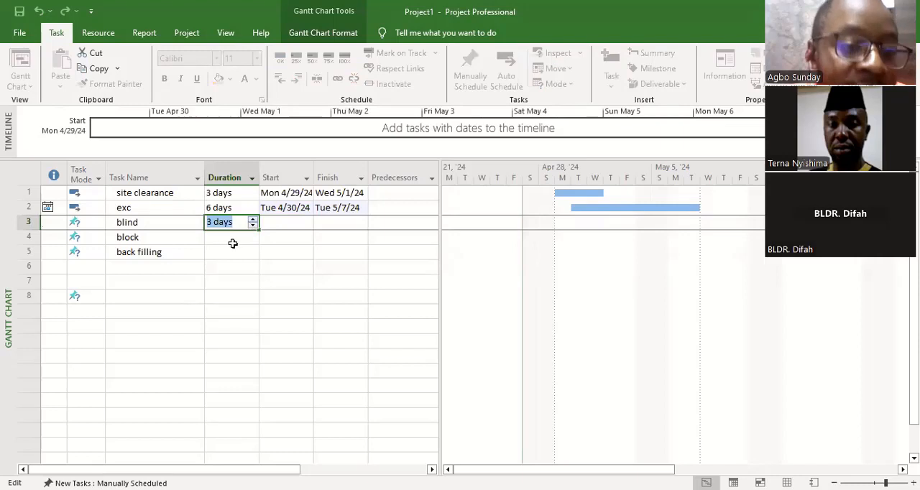
pyautogui.click(232, 242)
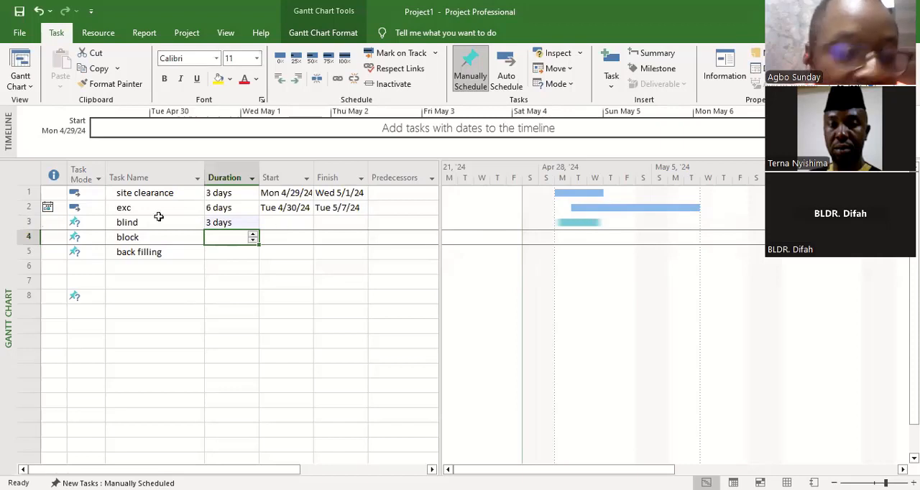
# Step: Change the blind task's mode to Auto Scheduled and link it on the Gantt chart so that it follows exc
pyautogui.click(90, 224)
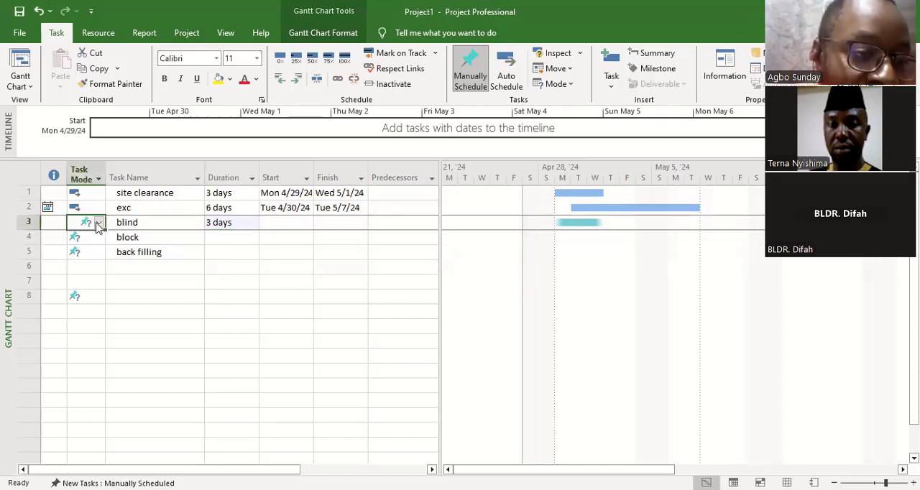
pyautogui.click(96, 224)
pyautogui.click(97, 245)
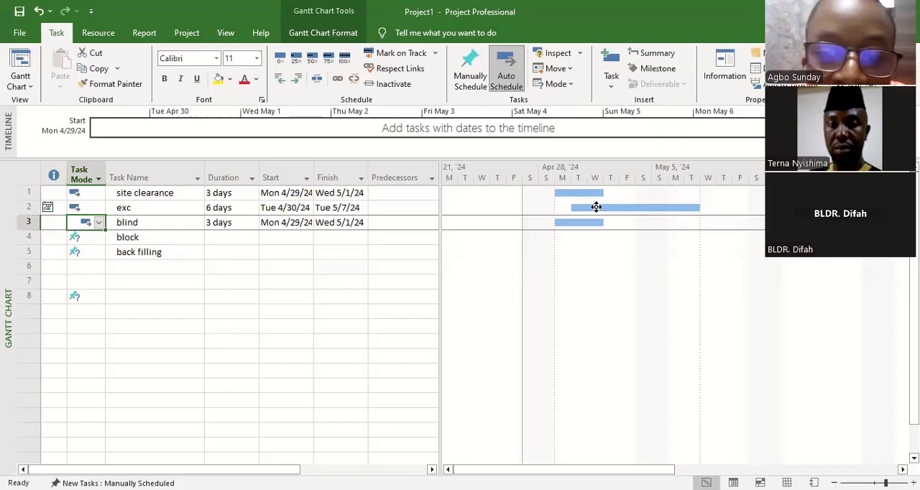
pyautogui.moveTo(595, 227); pyautogui.dragTo(596, 223)
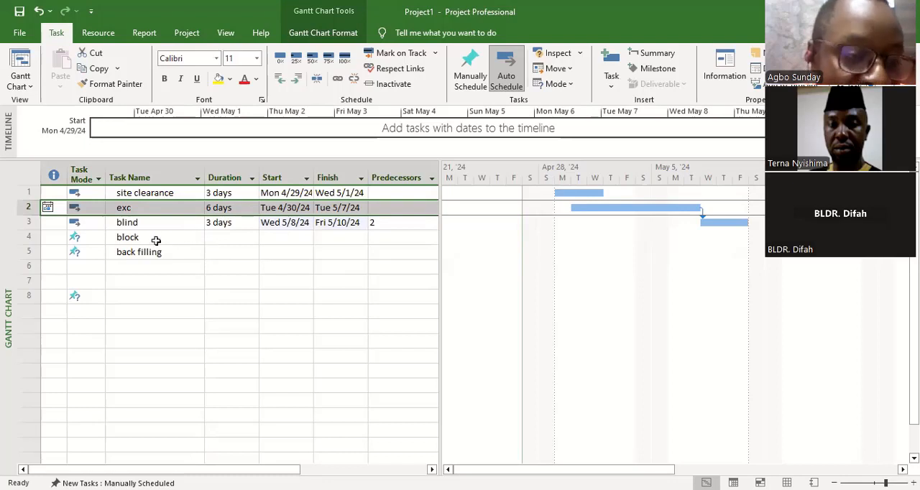
# Step: Set the duration of the block task to 9 days
pyautogui.click(232, 238)
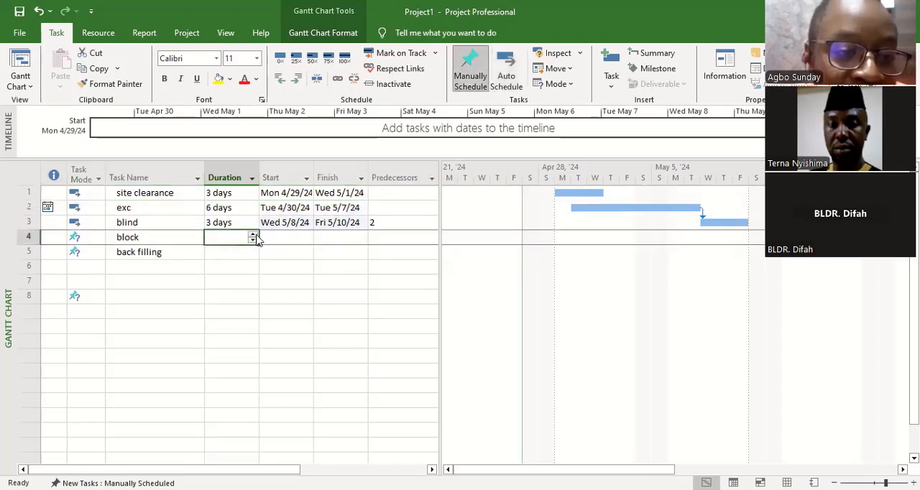
pyautogui.click(253, 236)
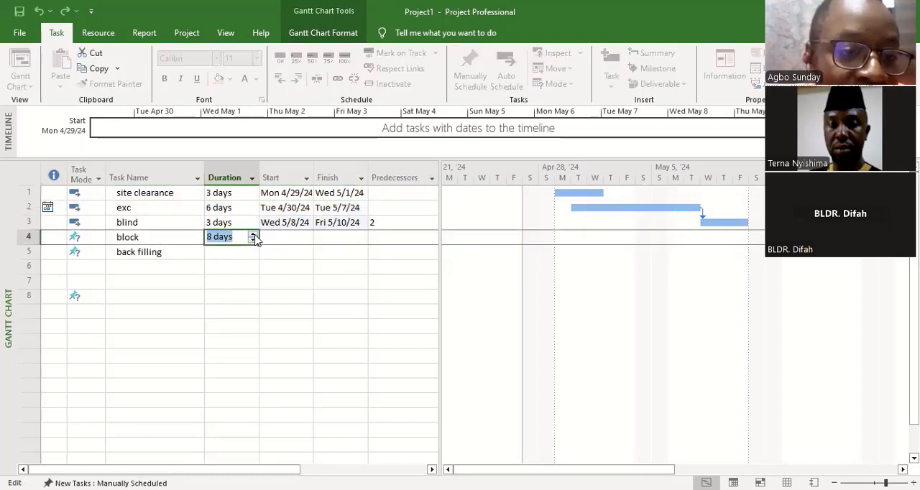
pyautogui.click(252, 235)
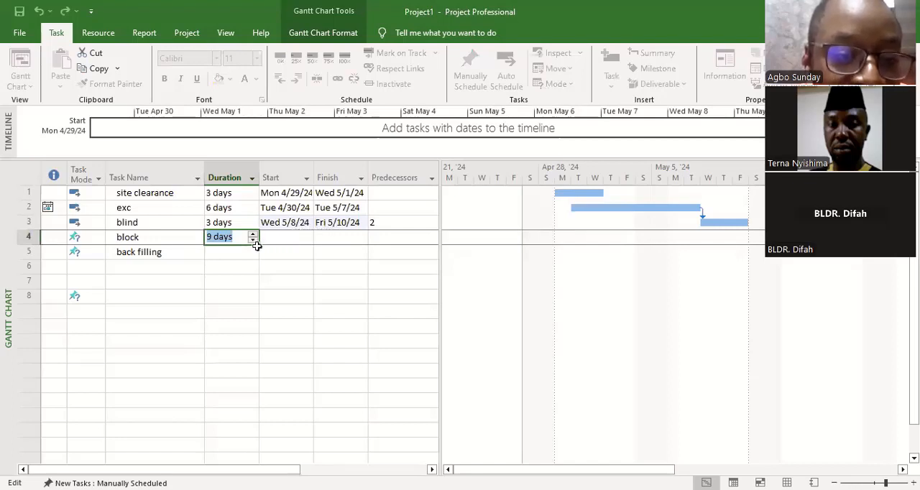
# Step: Set the block task's start date to Thu 5/9/24
pyautogui.click(287, 241)
pyautogui.click(307, 240)
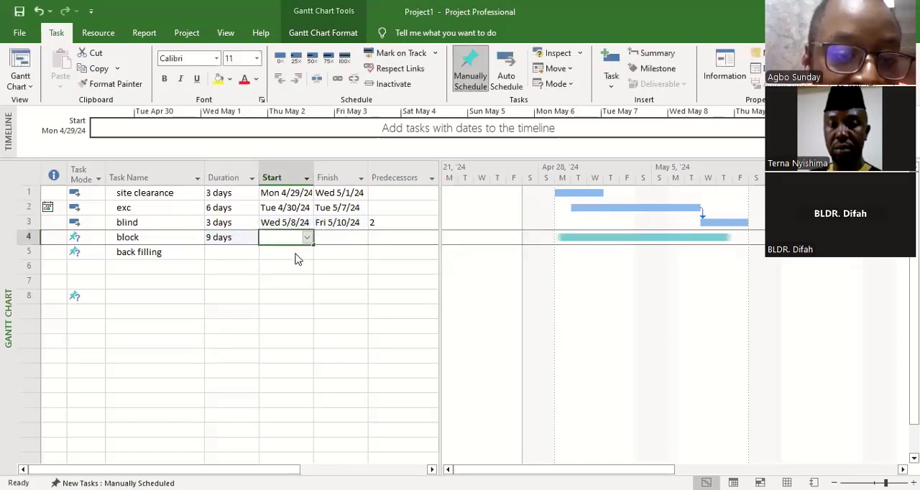
pyautogui.click(303, 253)
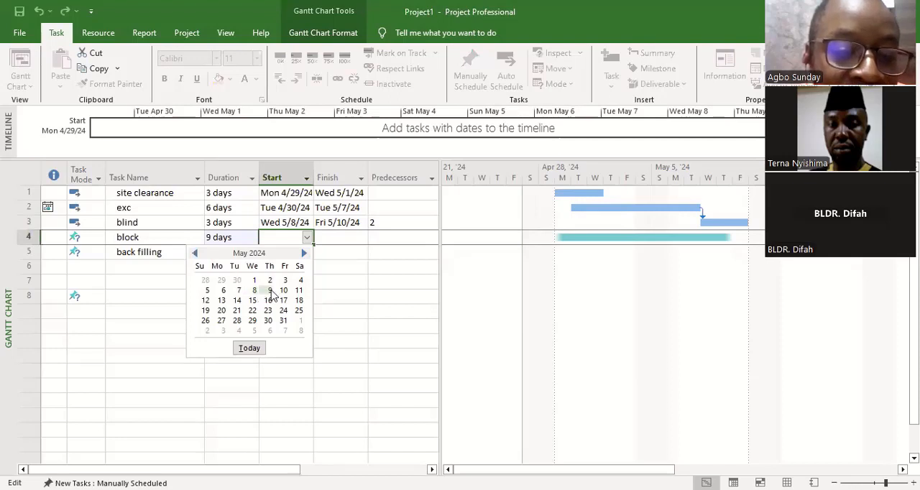
pyautogui.click(271, 292)
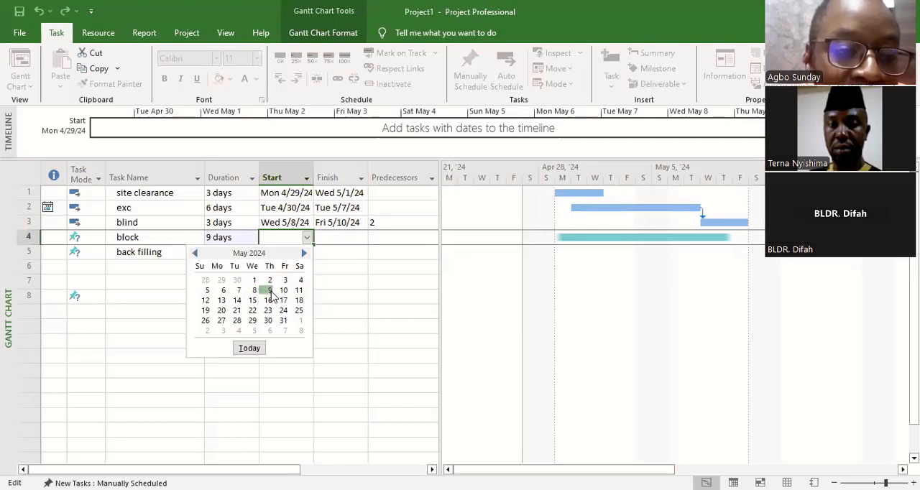
# Step: Change the block task's mode to Auto Scheduled
pyautogui.click(98, 240)
pyautogui.click(99, 238)
pyautogui.click(99, 262)
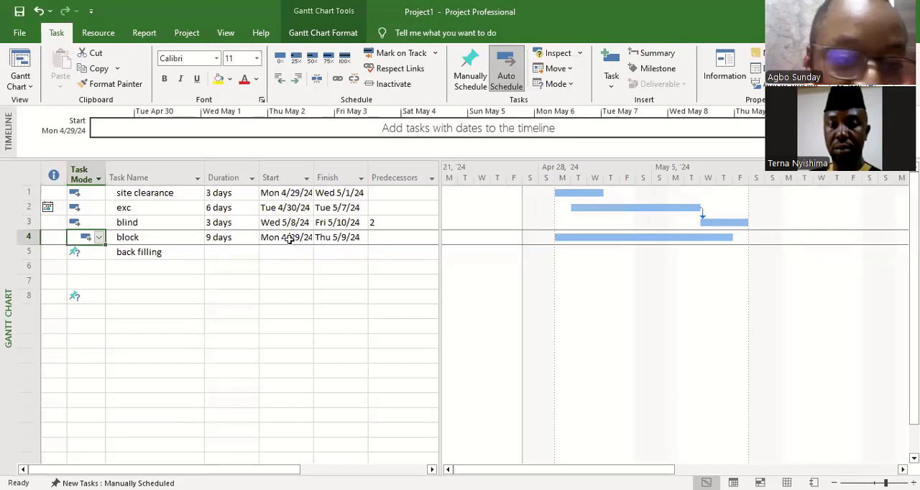
# Step: Set the block task's start date to Fri 5/10/24
pyautogui.click(293, 239)
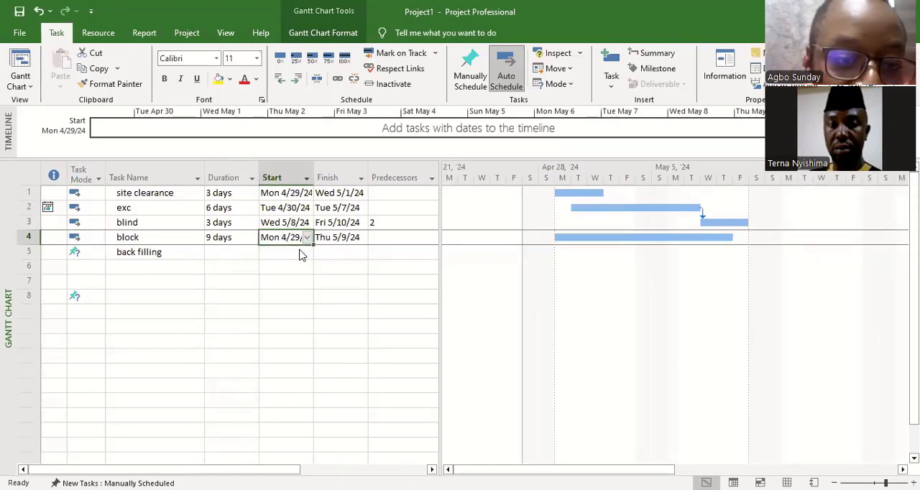
pyautogui.click(307, 237)
pyautogui.click(304, 253)
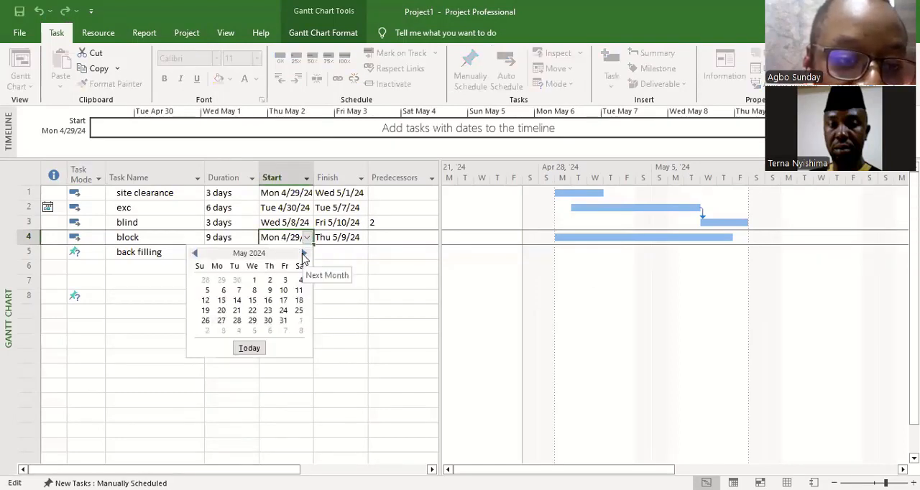
pyautogui.click(283, 290)
pyautogui.click(284, 266)
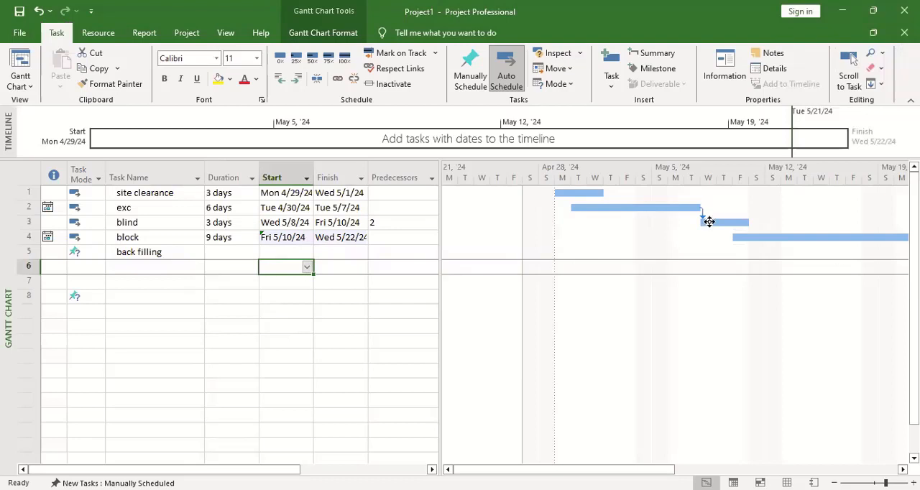
# Step: Change the back filling task's mode to Auto Scheduled and link it on the Gantt chart so that it follows block
pyautogui.click(97, 255)
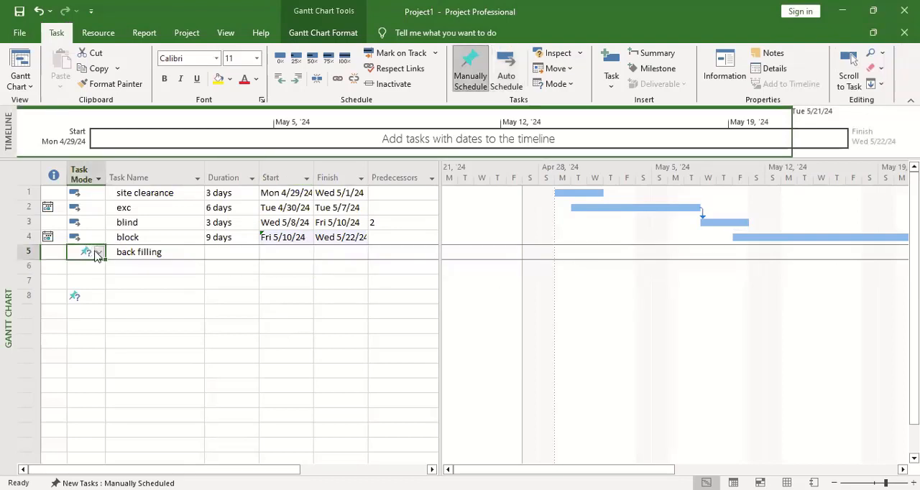
pyautogui.click(100, 253)
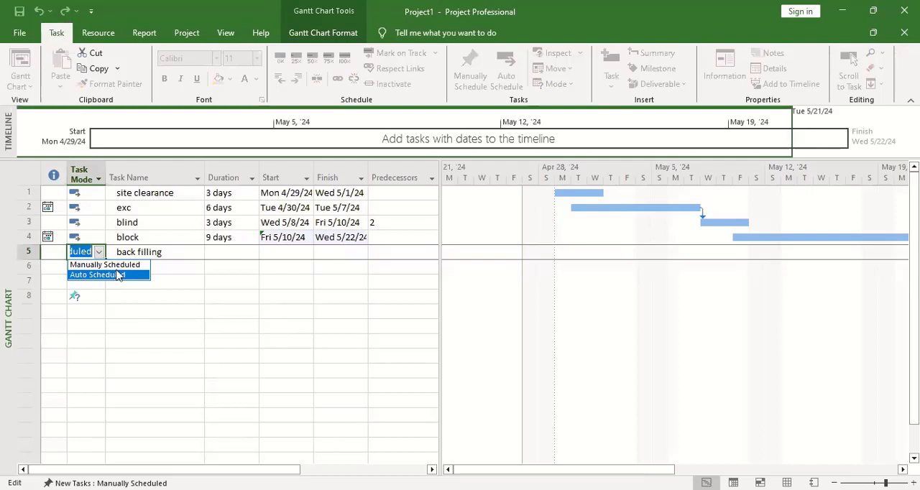
pyautogui.click(101, 275)
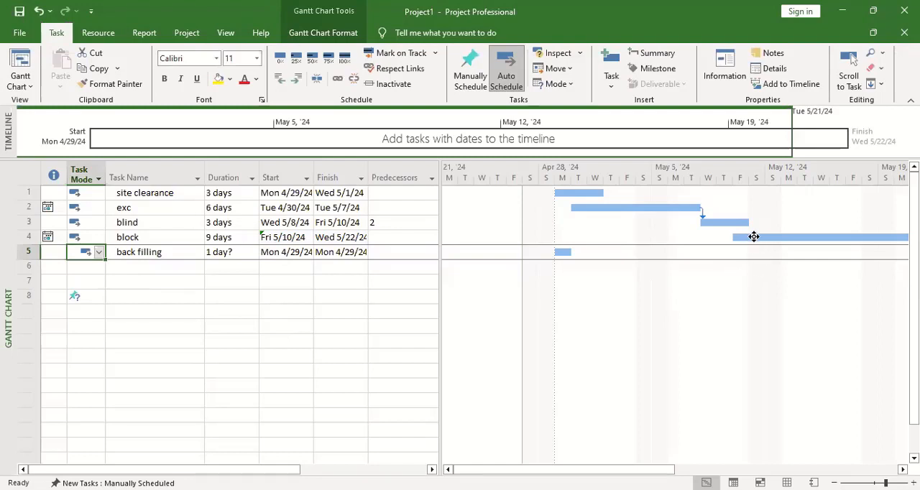
pyautogui.moveTo(753, 236); pyautogui.dragTo(565, 256)
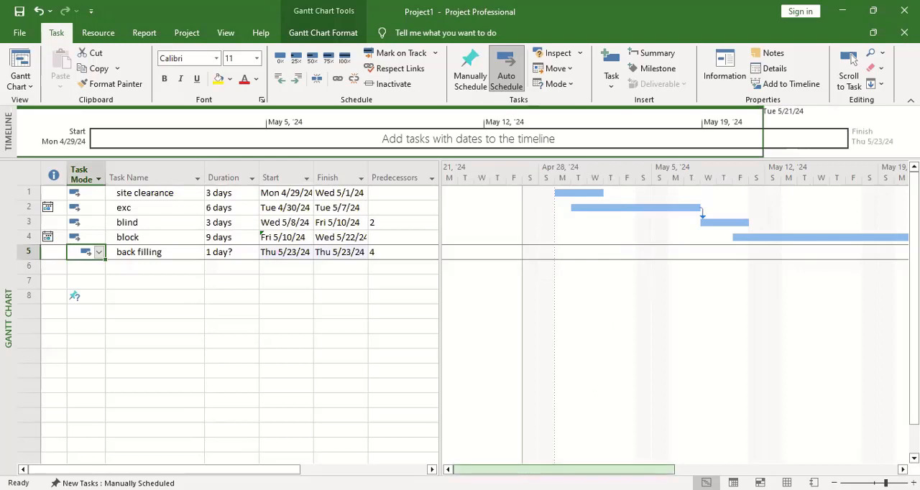
pyautogui.click(849, 63)
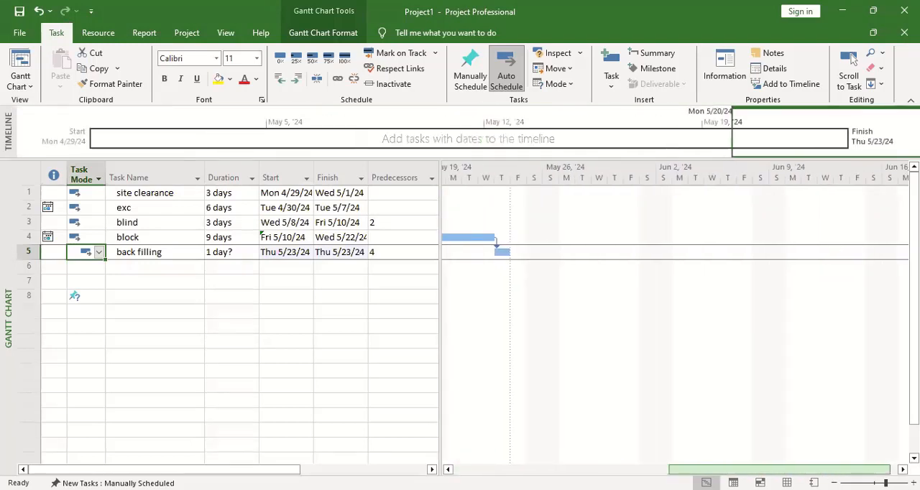
pyautogui.moveTo(775, 467); pyautogui.dragTo(607, 456)
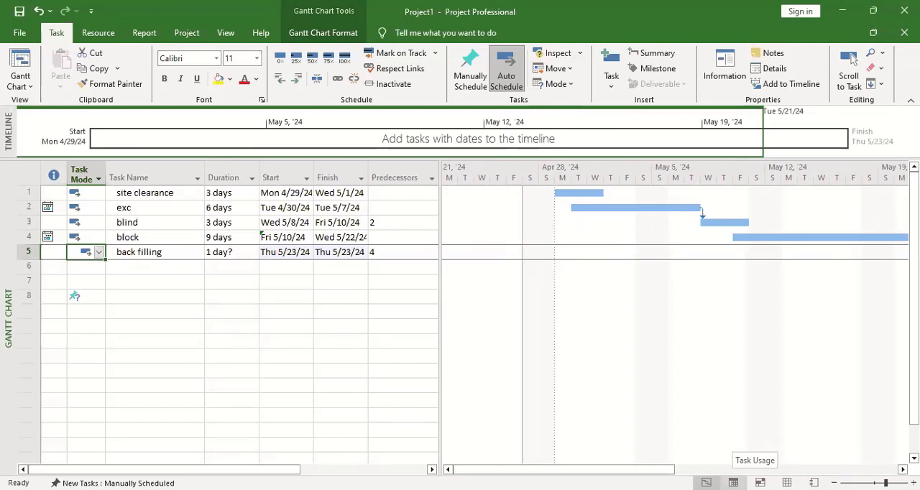
# Step: Look through the Task Usage, Team Planner and Resource Sheet views and return to the Gantt Chart view
pyautogui.click(733, 483)
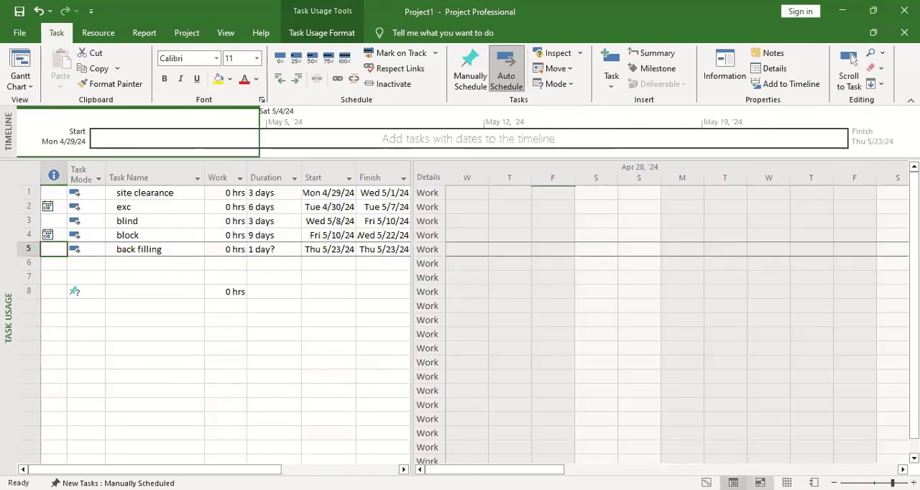
pyautogui.click(759, 483)
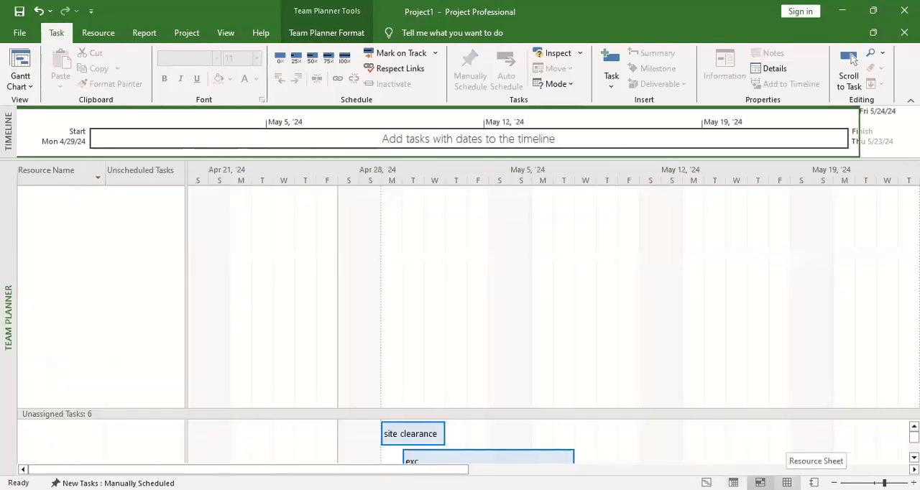
pyautogui.click(787, 483)
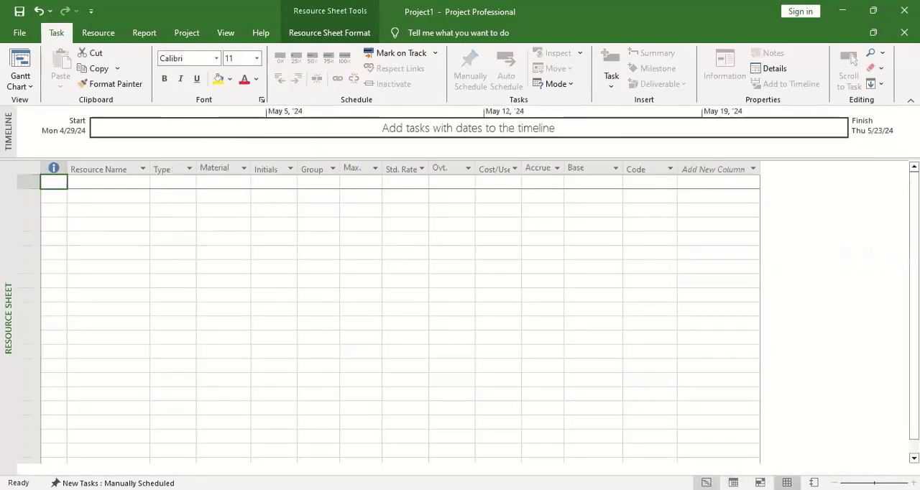
pyautogui.click(706, 483)
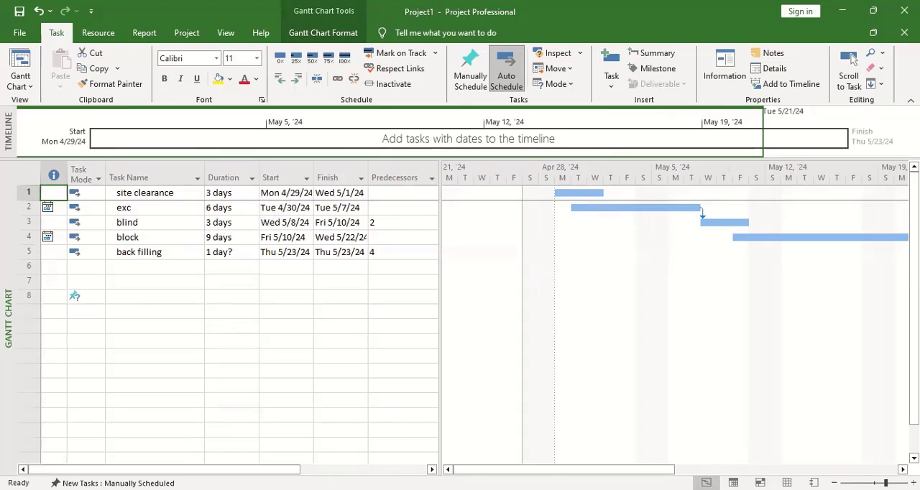
# Step: Set the start dates of the site clearance and exc tasks to Mon 4/29/24
pyautogui.click(285, 192)
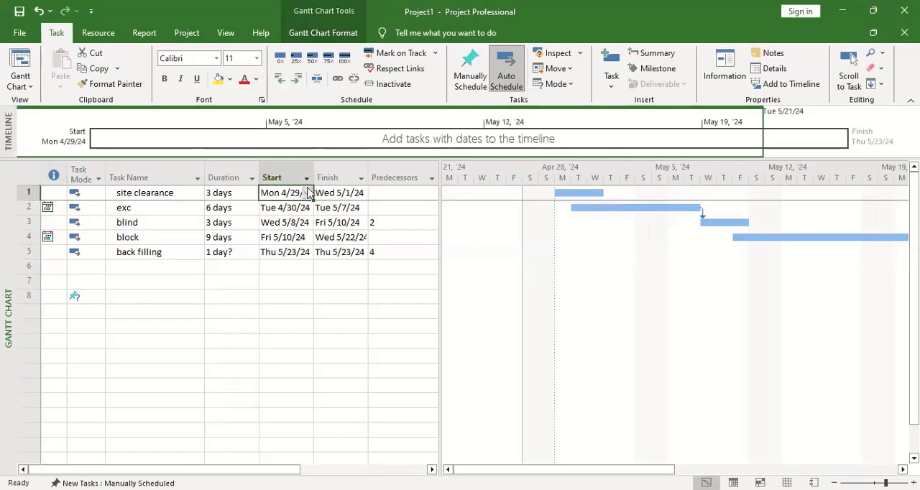
pyautogui.click(308, 196)
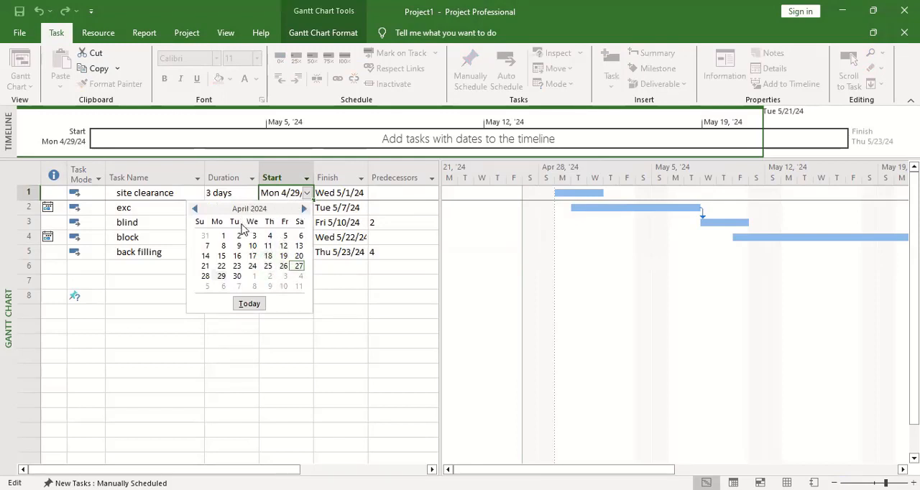
pyautogui.click(221, 280)
pyautogui.click(290, 208)
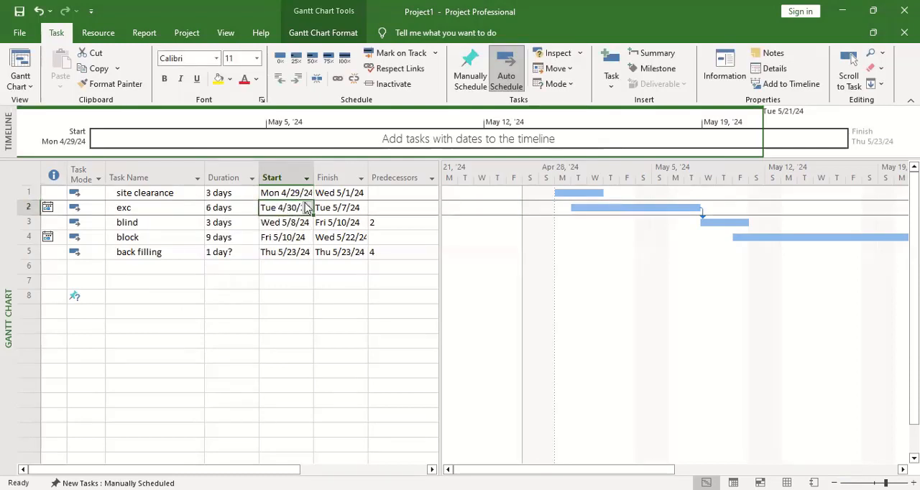
pyautogui.click(308, 208)
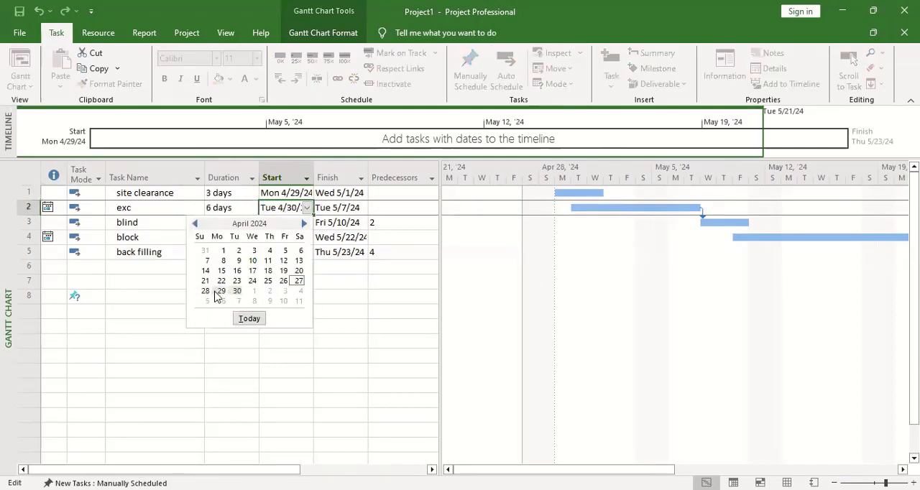
pyautogui.click(221, 290)
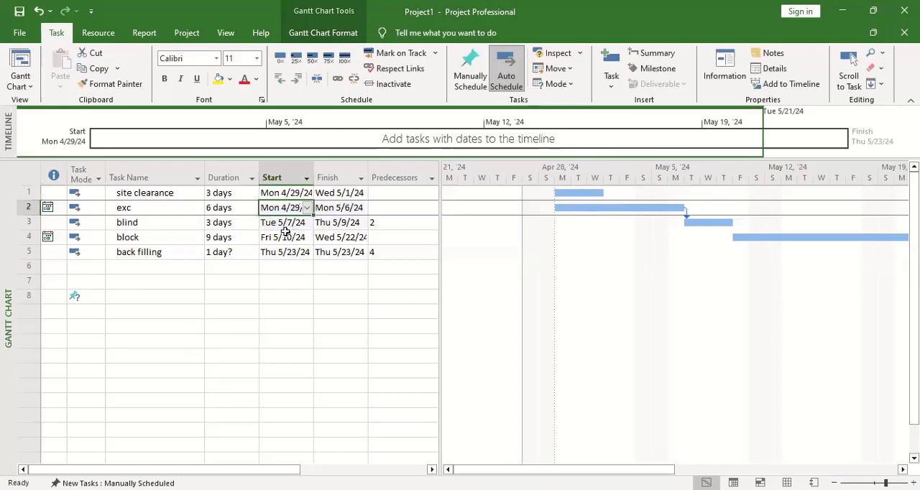
pyautogui.click(305, 224)
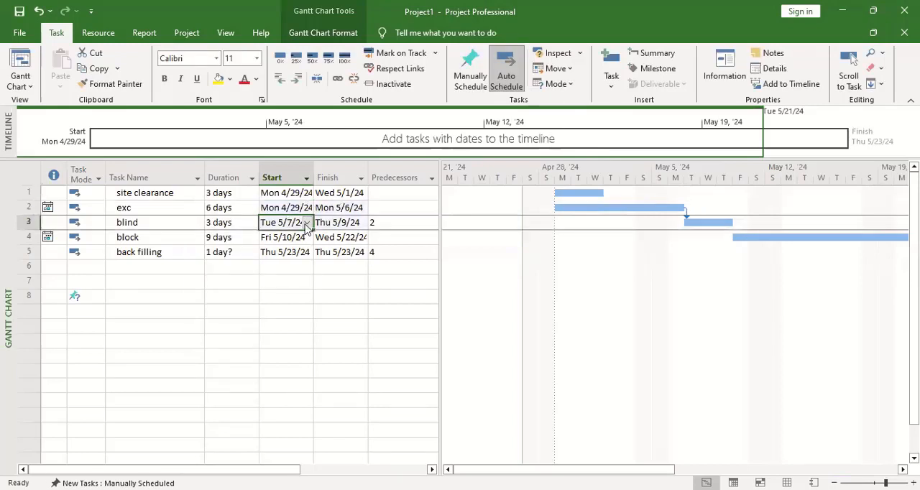
pyautogui.click(306, 223)
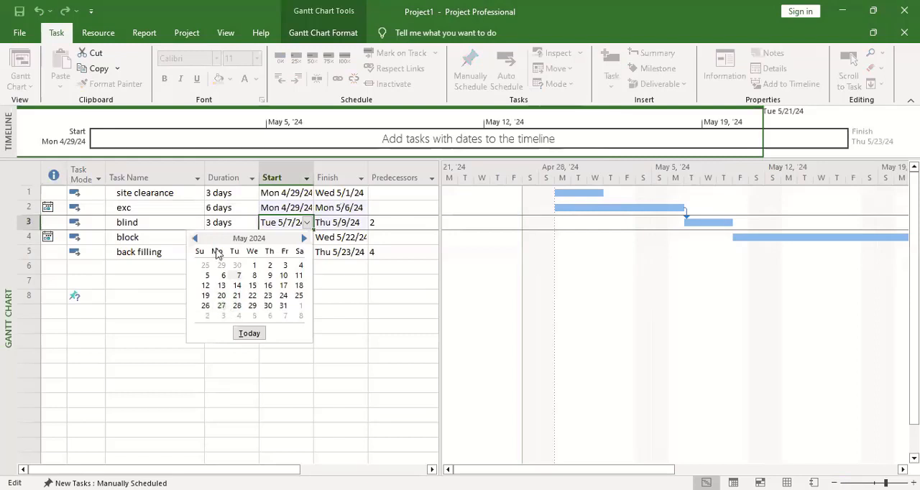
pyautogui.click(194, 238)
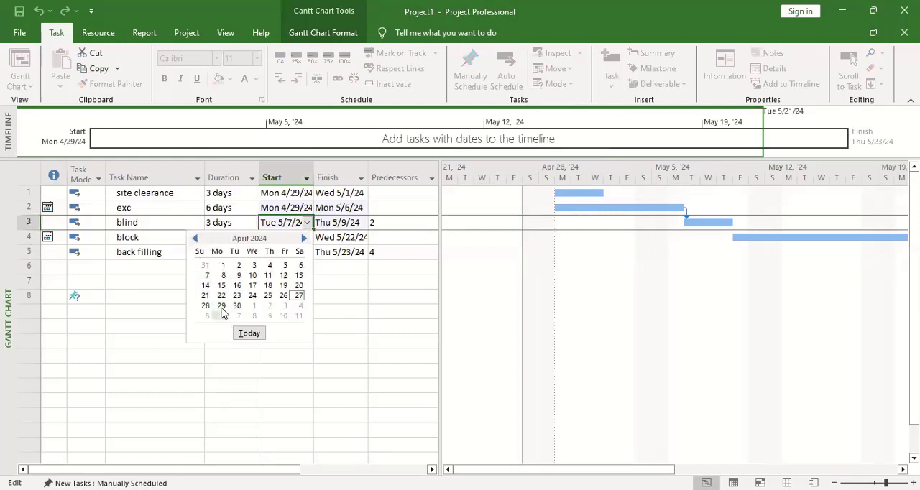
pyautogui.click(222, 308)
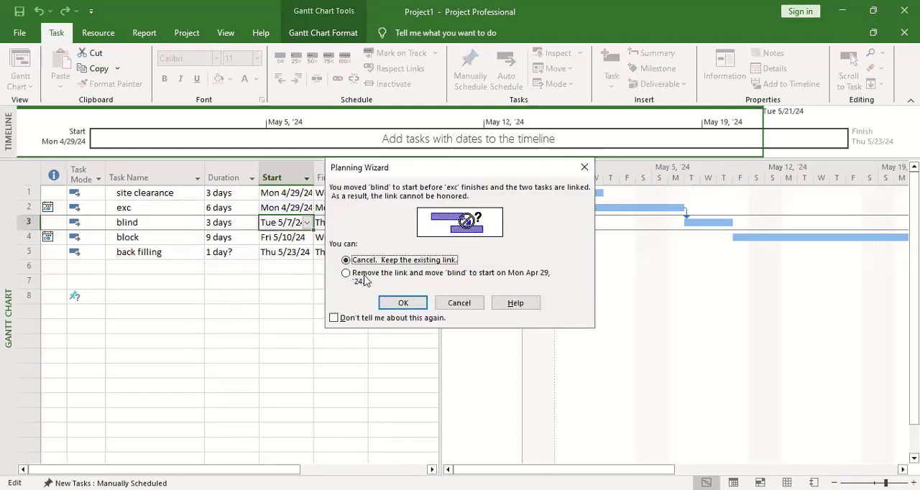
pyautogui.click(397, 305)
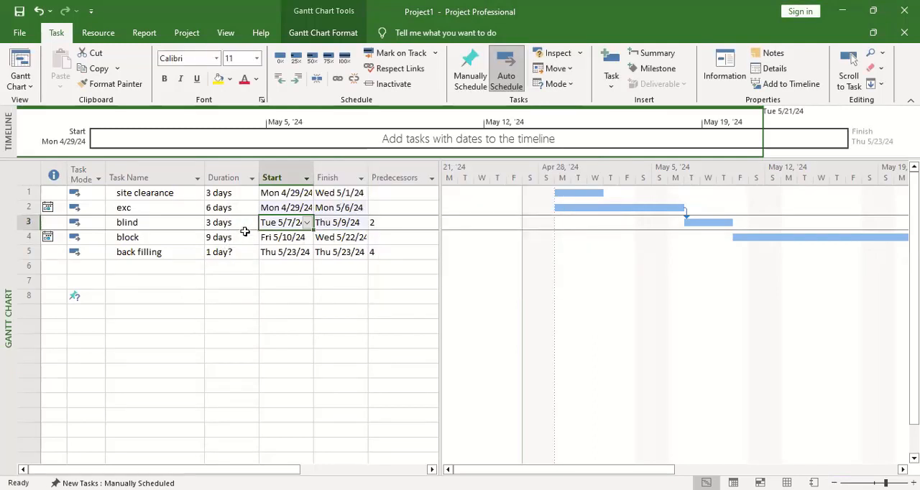
pyautogui.click(239, 223)
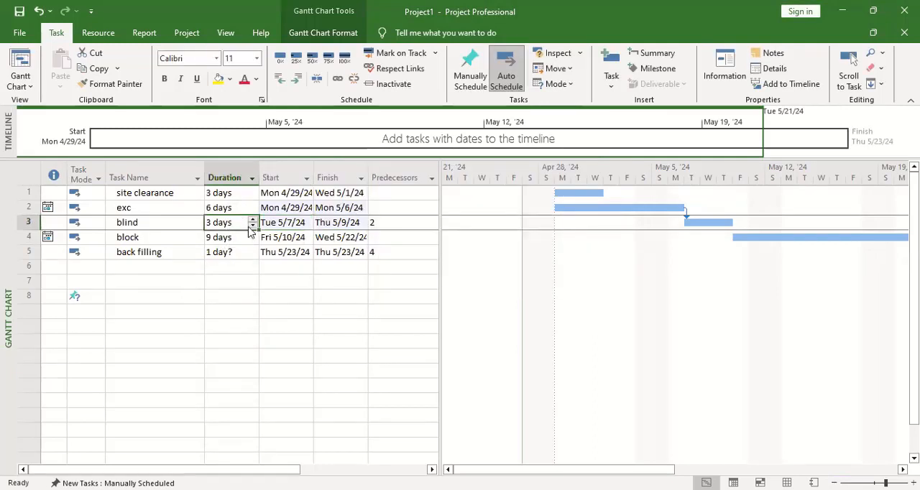
# Step: Set the blind task's start date to Mon 4/29/24, choosing to remove its link to exc
pyautogui.click(277, 226)
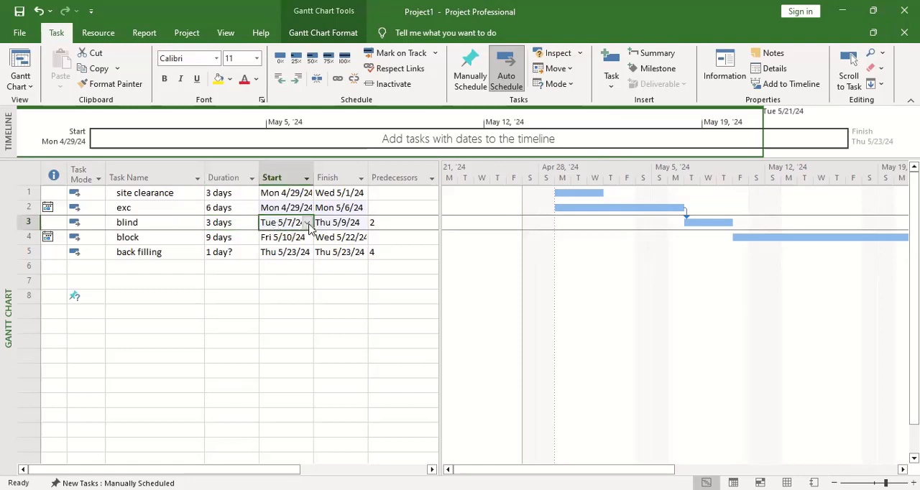
pyautogui.click(308, 225)
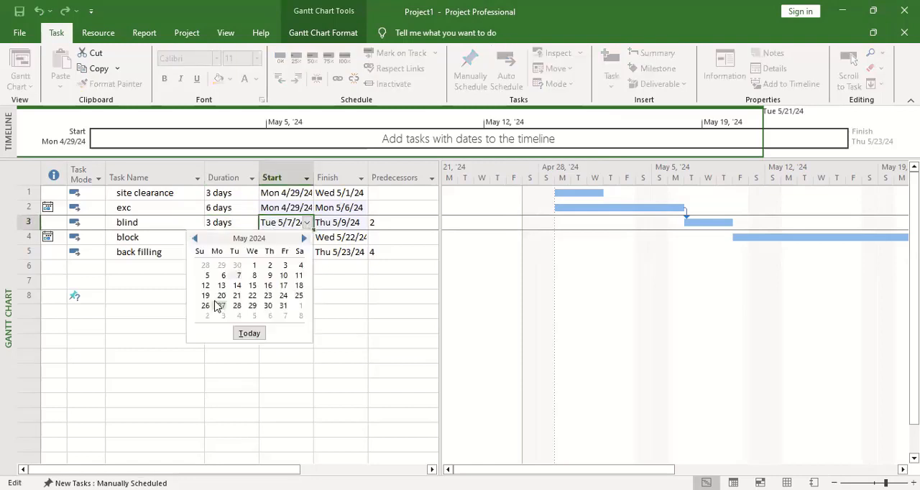
pyautogui.click(194, 239)
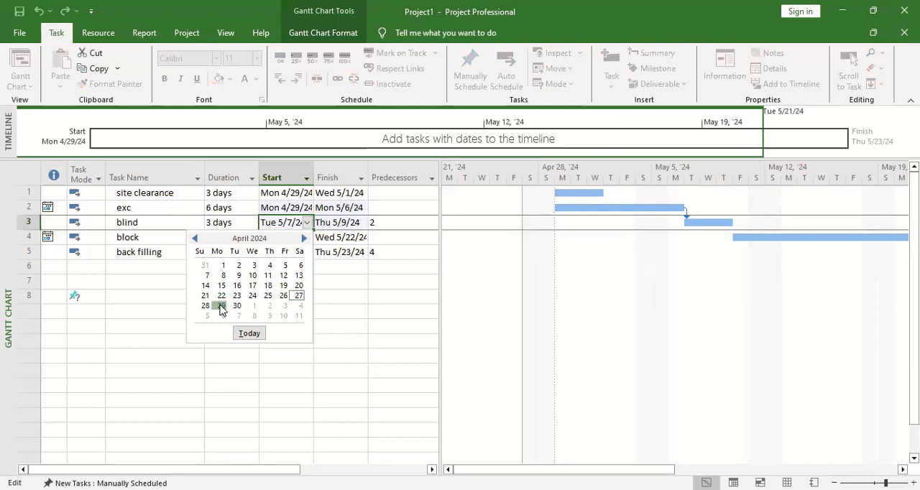
pyautogui.click(363, 275)
pyautogui.click(346, 274)
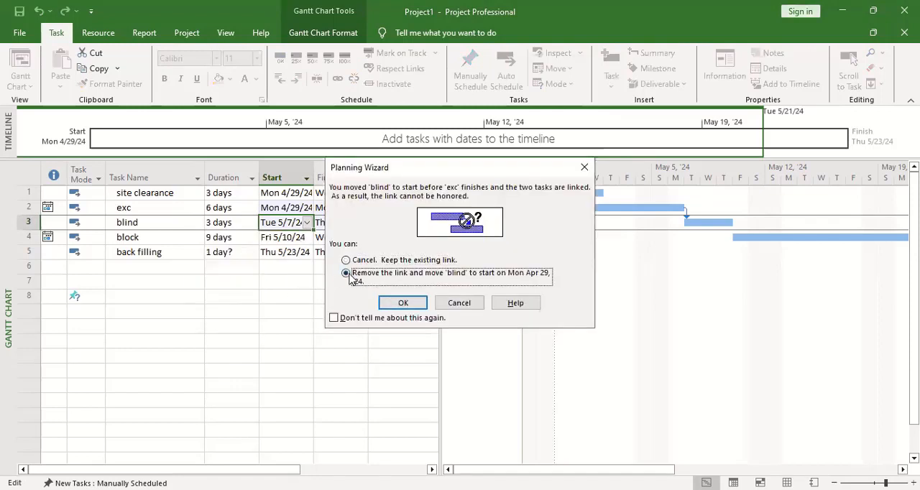
pyautogui.click(421, 305)
# Step: Set the block task's start date to Mon 4/29/24
pyautogui.click(283, 240)
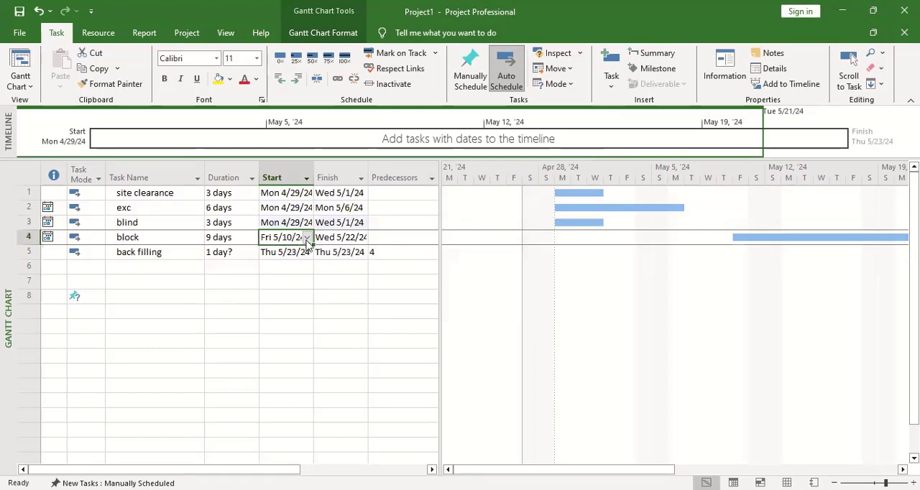
pyautogui.click(307, 238)
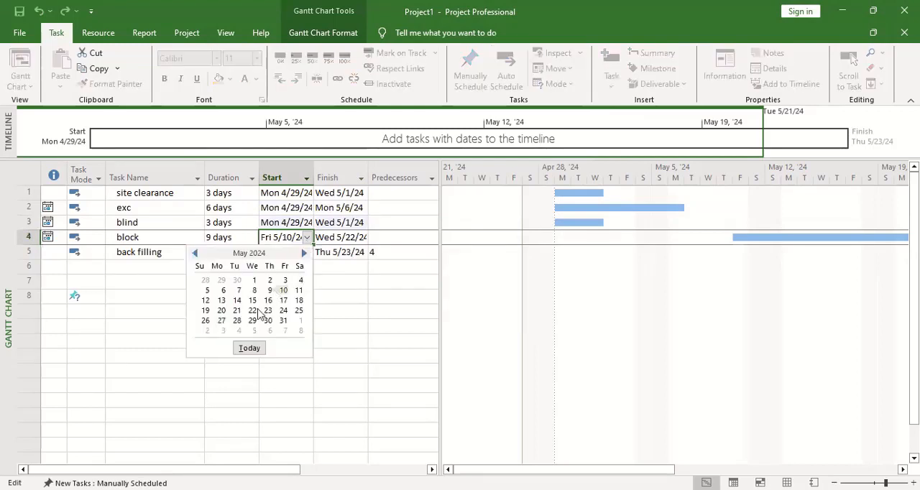
pyautogui.click(195, 253)
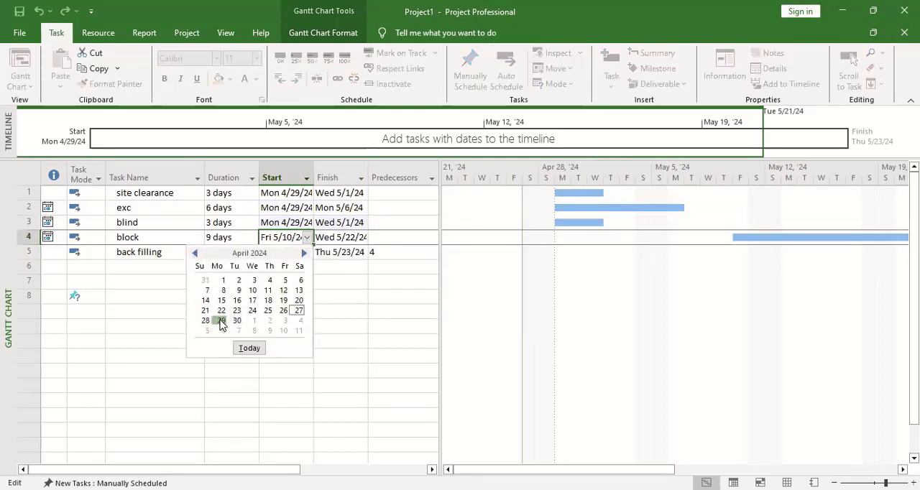
pyautogui.click(222, 321)
# Step: Set the back filling task's start date to Mon 4/29/24, choosing to remove its link to block
pyautogui.click(275, 254)
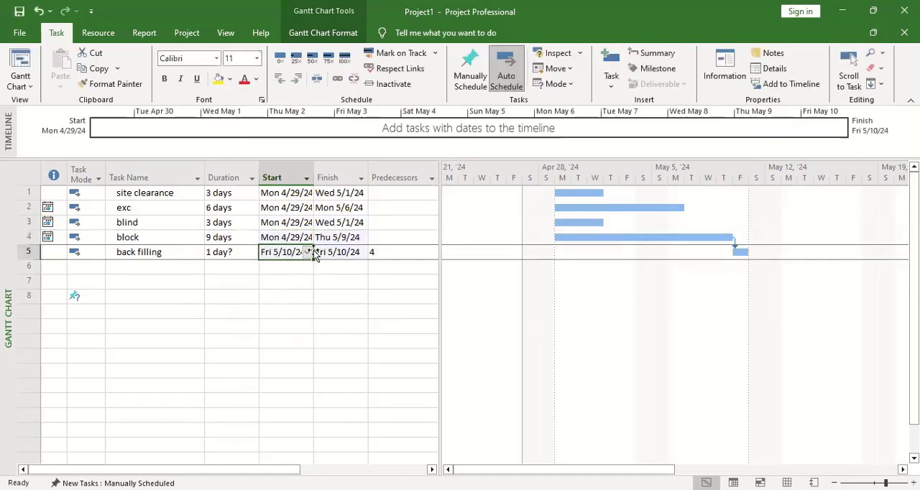
pyautogui.click(307, 253)
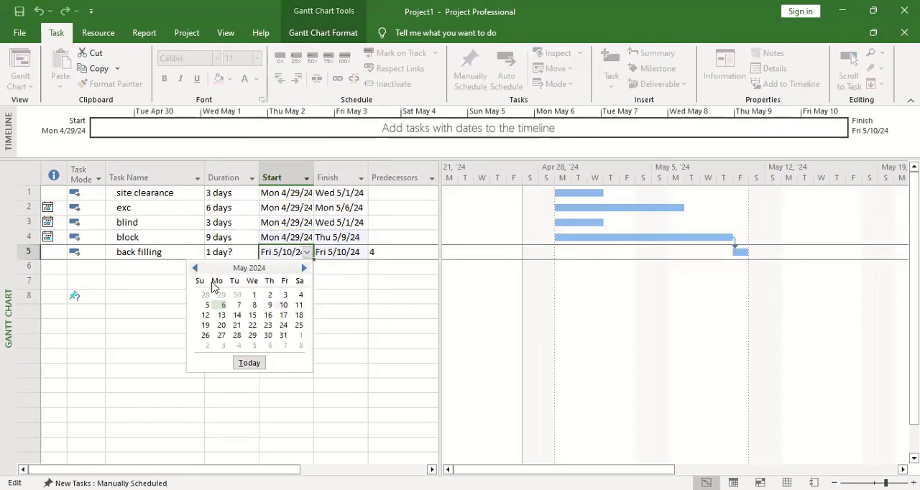
pyautogui.click(195, 268)
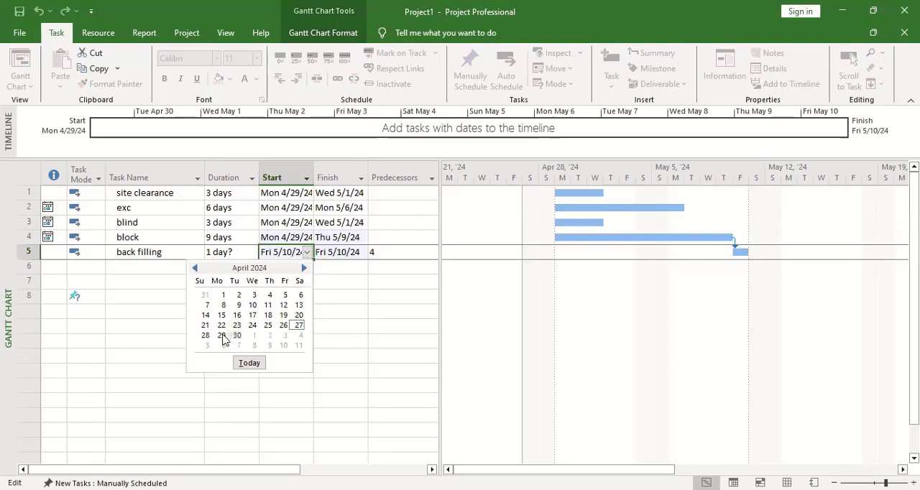
pyautogui.click(388, 281)
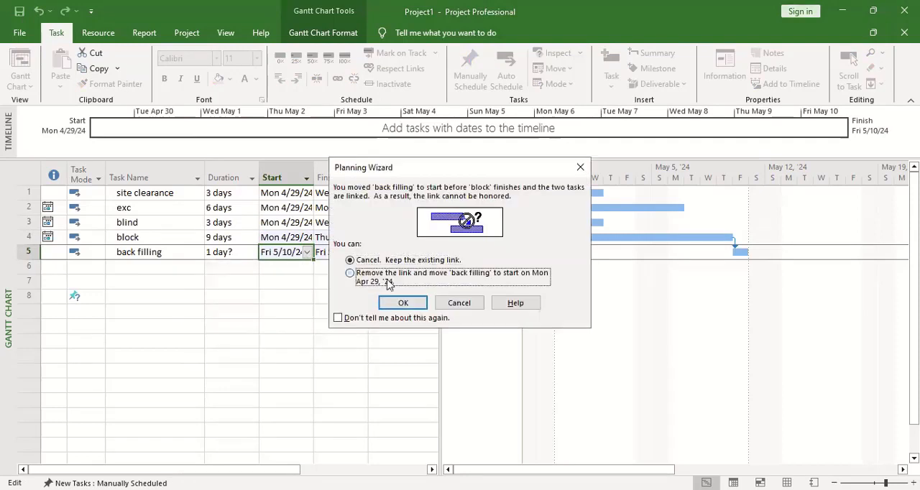
pyautogui.click(393, 306)
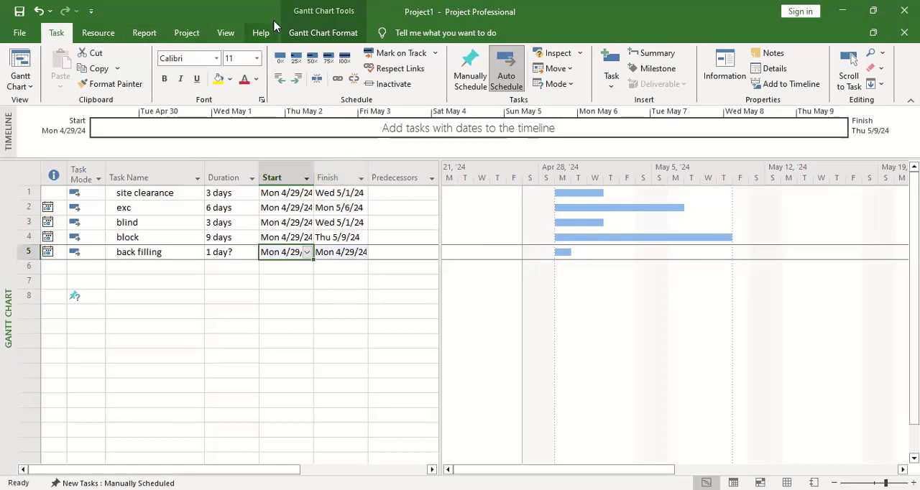
# Step: Review the project information, including the project start date, and accept it without changes
pyautogui.click(186, 34)
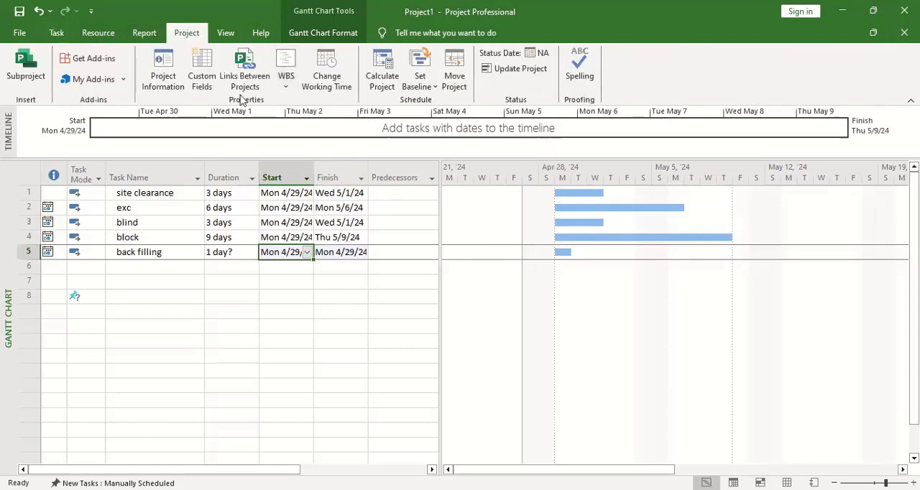
pyautogui.click(163, 75)
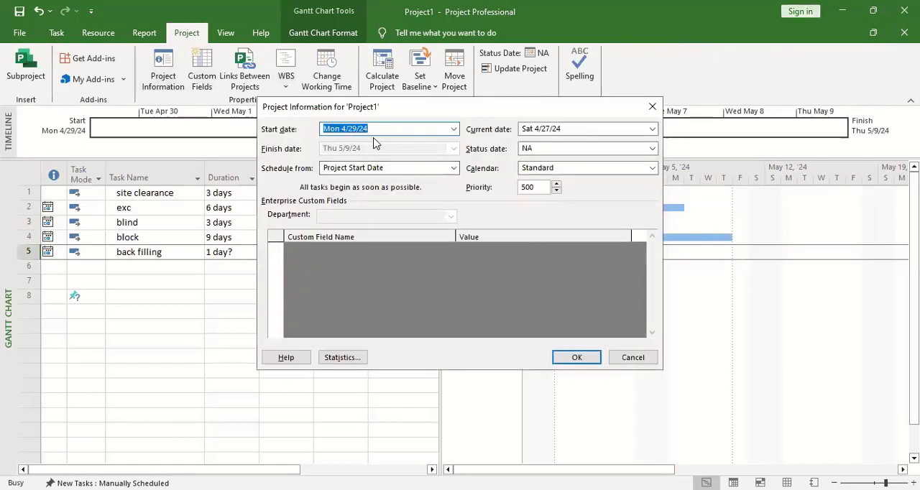
pyautogui.click(577, 357)
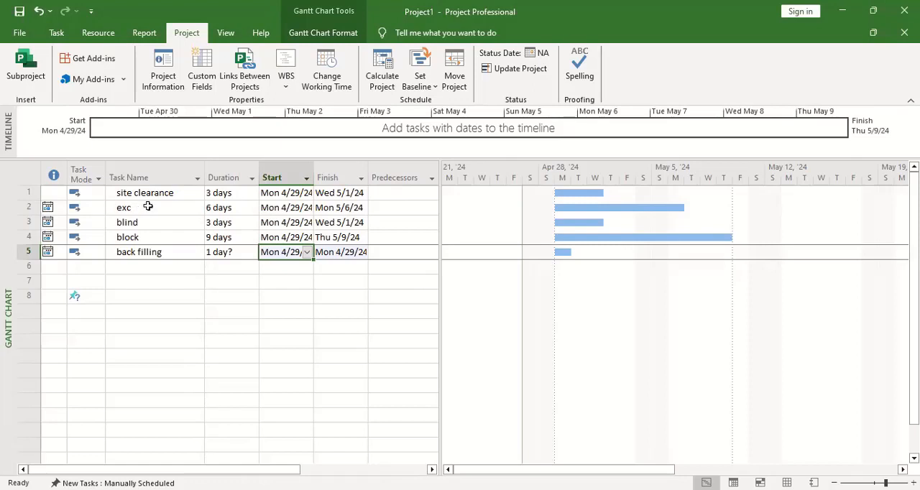
# Step: Enter task 1 as the predecessor of both exc and blind, and delete the stray unnamed task in row 12
pyautogui.click(402, 210)
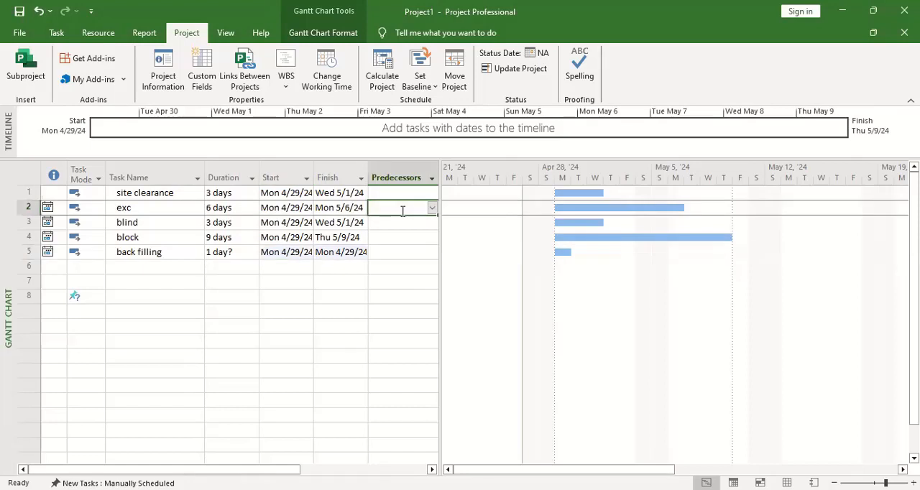
pyautogui.write('1')
pyautogui.click(412, 296)
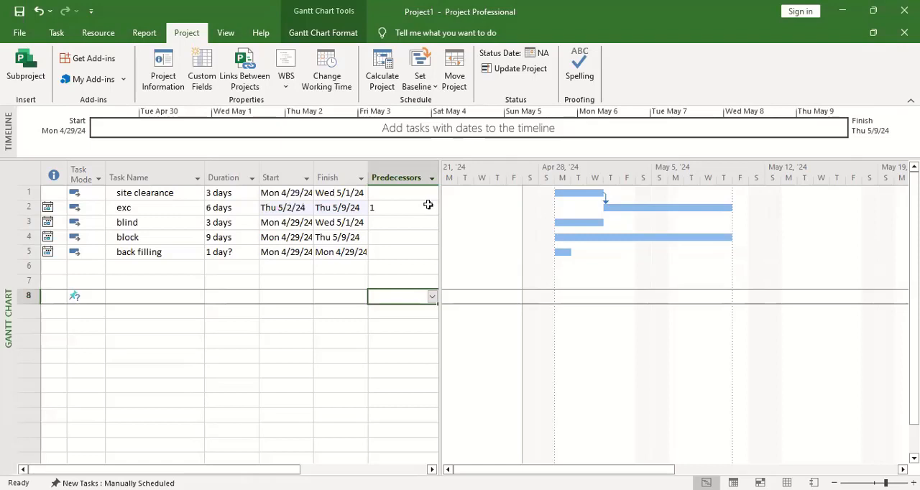
pyautogui.click(384, 222)
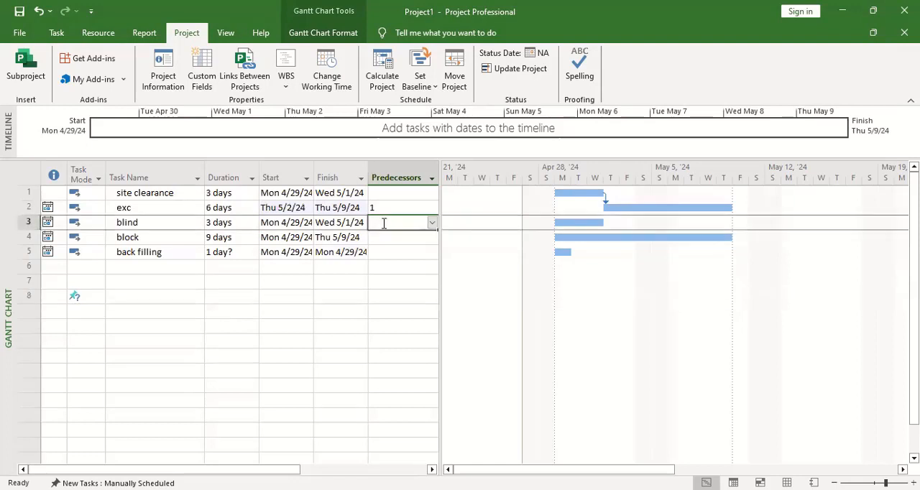
pyautogui.write('1')
pyautogui.click(514, 356)
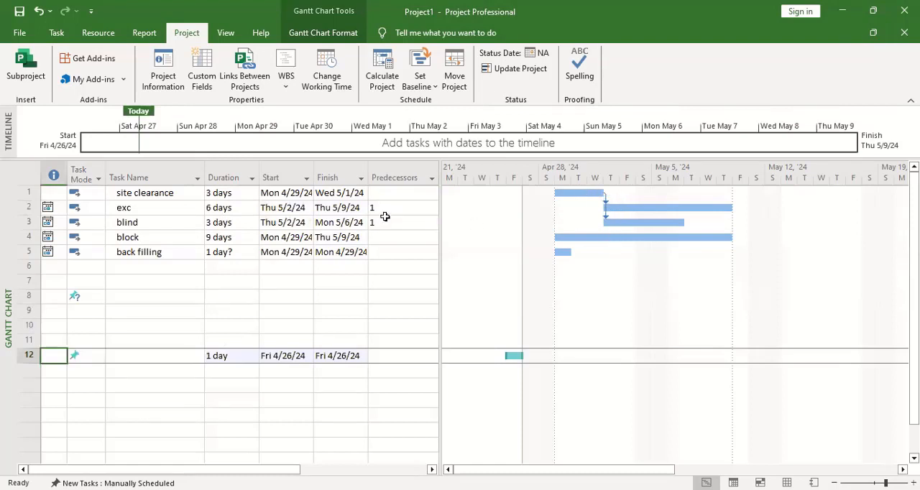
pyautogui.press('Delete')
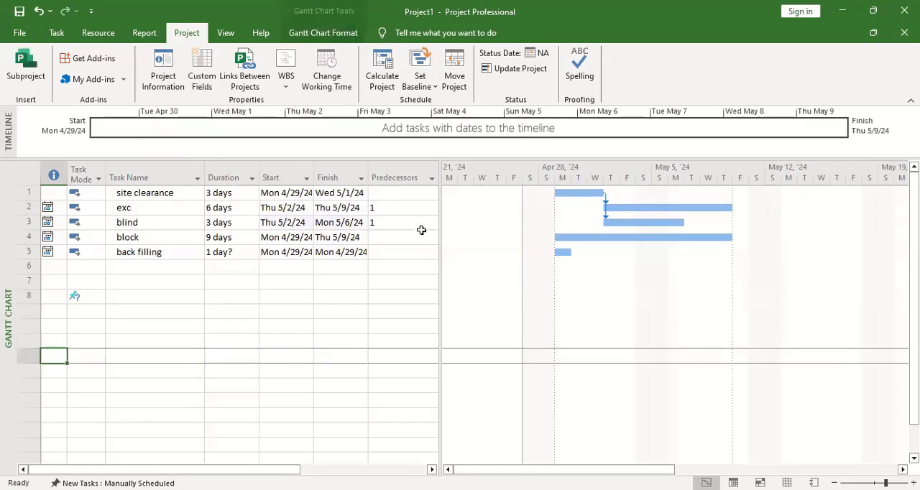
# Step: Clear the predecessors of the exc and blind tasks
pyautogui.click(389, 209)
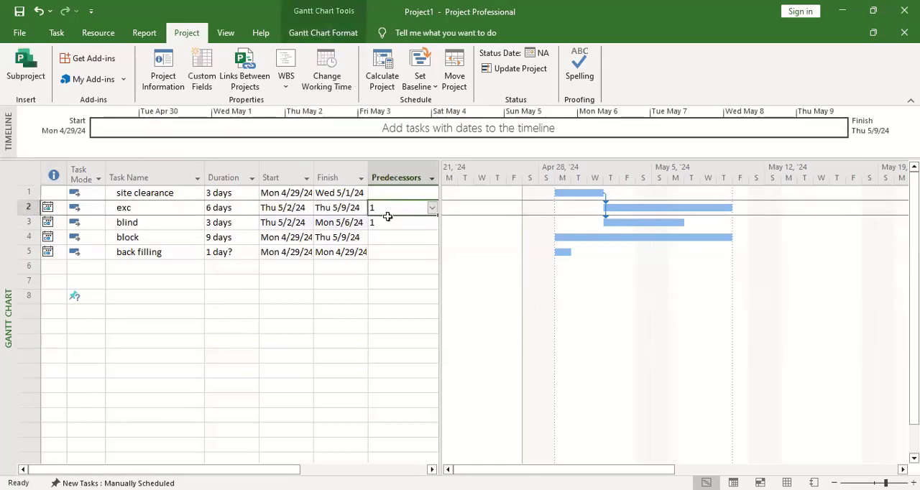
pyautogui.press('BackSpace')
pyautogui.click(389, 231)
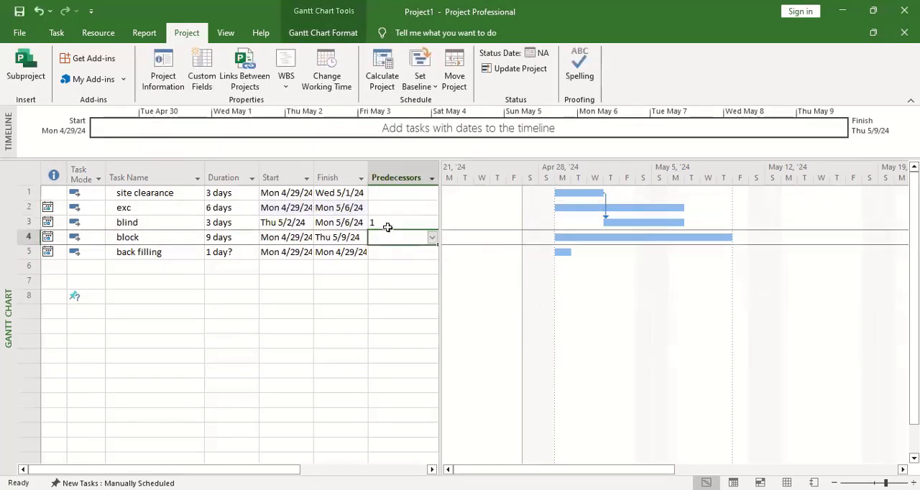
pyautogui.click(388, 227)
pyautogui.press('BackSpace')
pyautogui.click(485, 305)
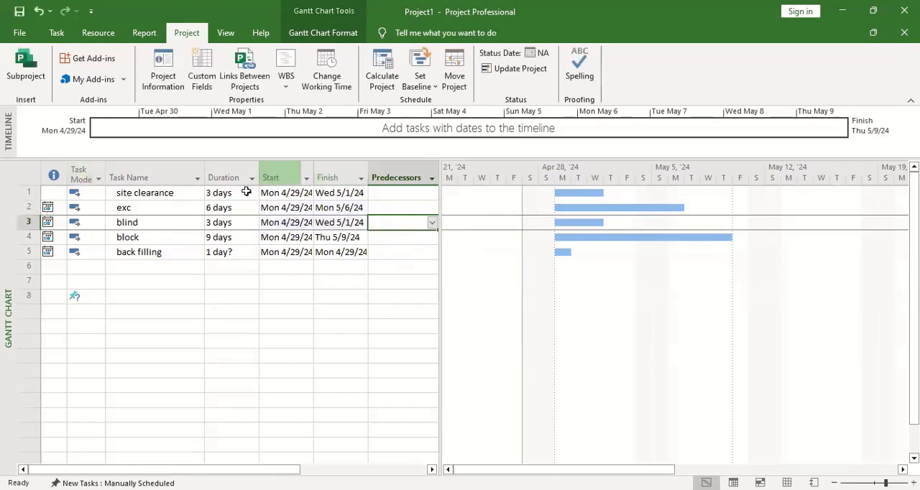
# Step: Link the five tasks from site clearance to back filling in sequence, finish to start
pyautogui.click(187, 189)
pyautogui.moveTo(187, 190); pyautogui.dragTo(192, 257)
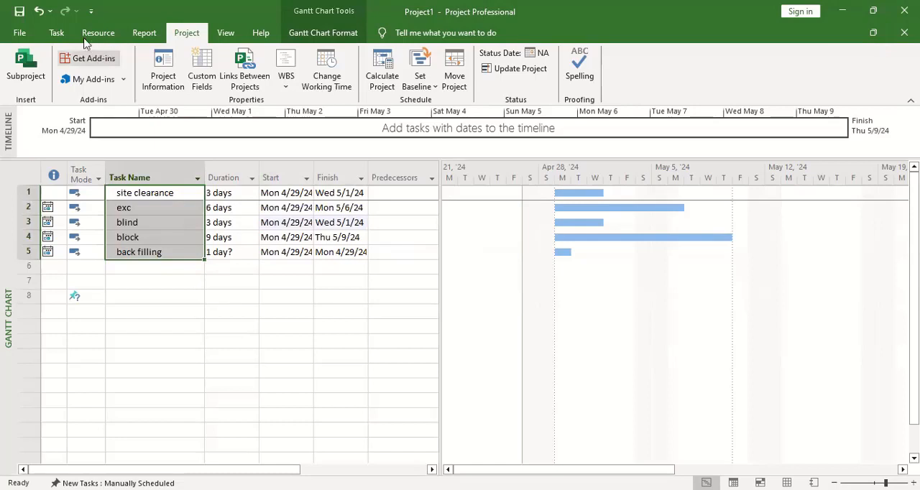
pyautogui.click(56, 33)
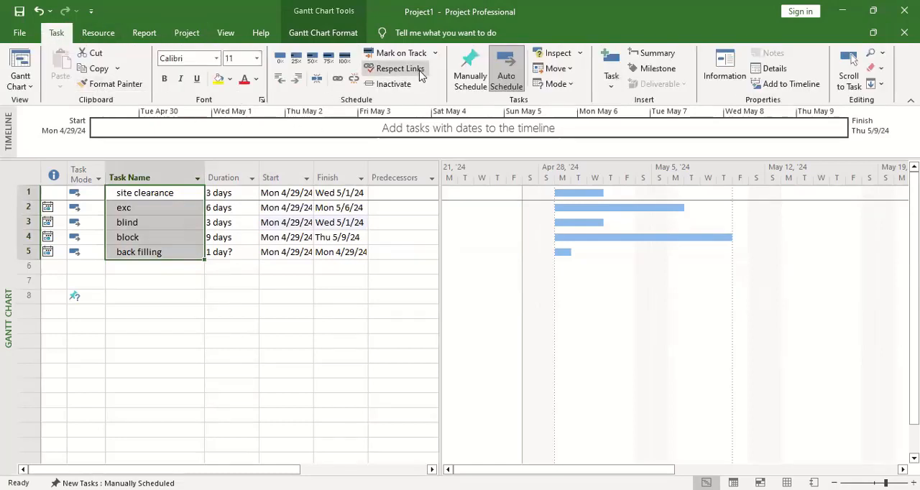
pyautogui.click(338, 79)
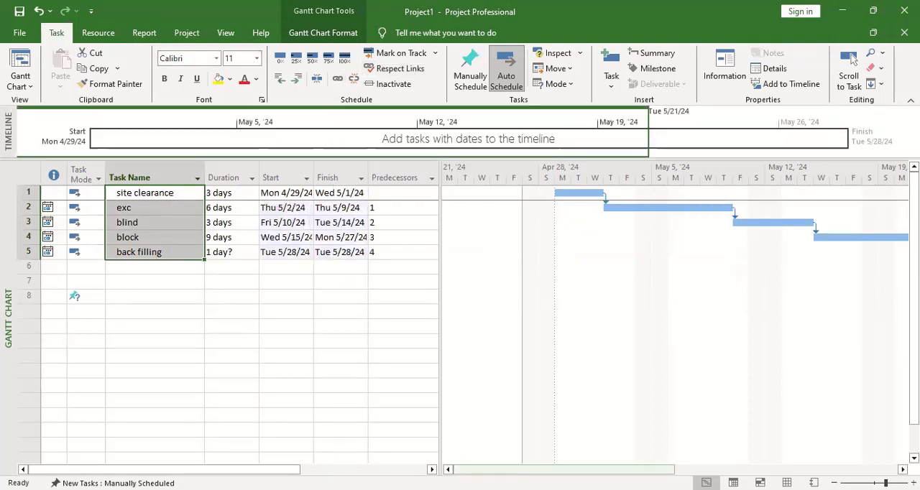
pyautogui.moveTo(589, 470); pyautogui.dragTo(789, 469)
pyautogui.moveTo(711, 469); pyautogui.dragTo(433, 428)
pyautogui.click(244, 297)
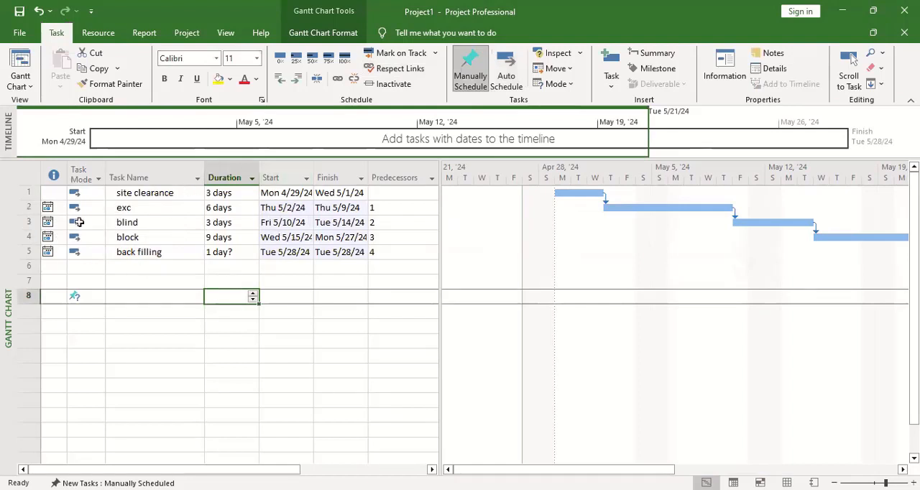
pyautogui.click(96, 297)
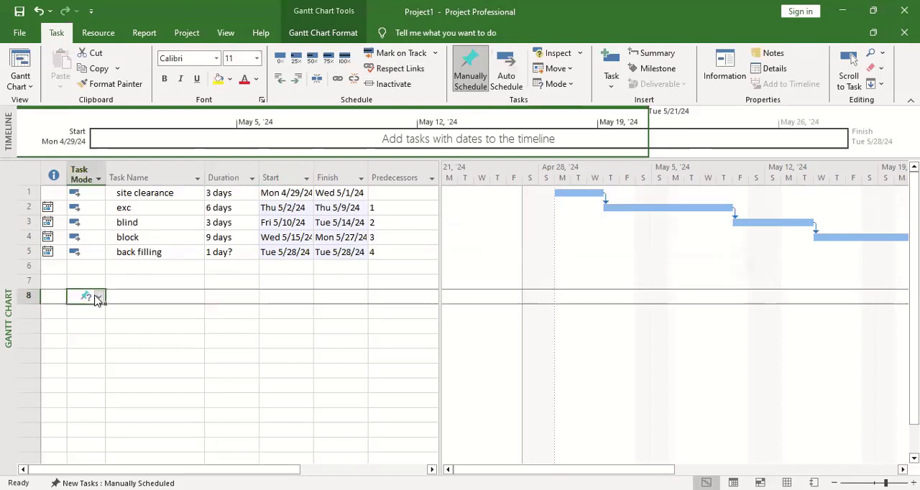
pyautogui.click(97, 298)
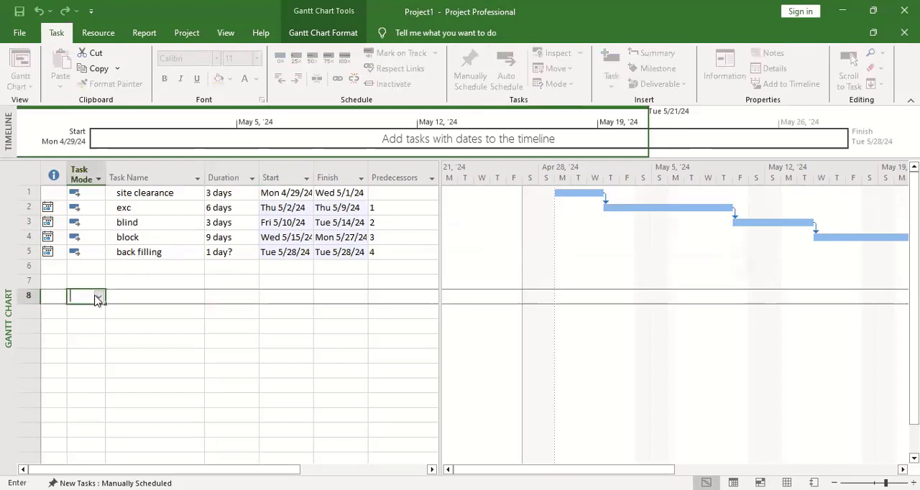
pyautogui.click(191, 232)
# Step: Group the five tasks from site clearance to back filling under a new summary task named "substructure"
pyautogui.moveTo(158, 192); pyautogui.dragTo(185, 253)
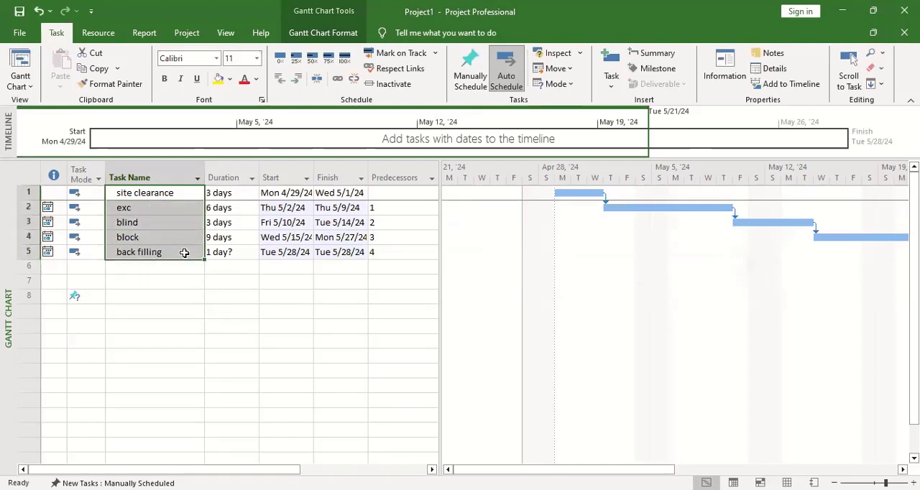
pyautogui.click(653, 55)
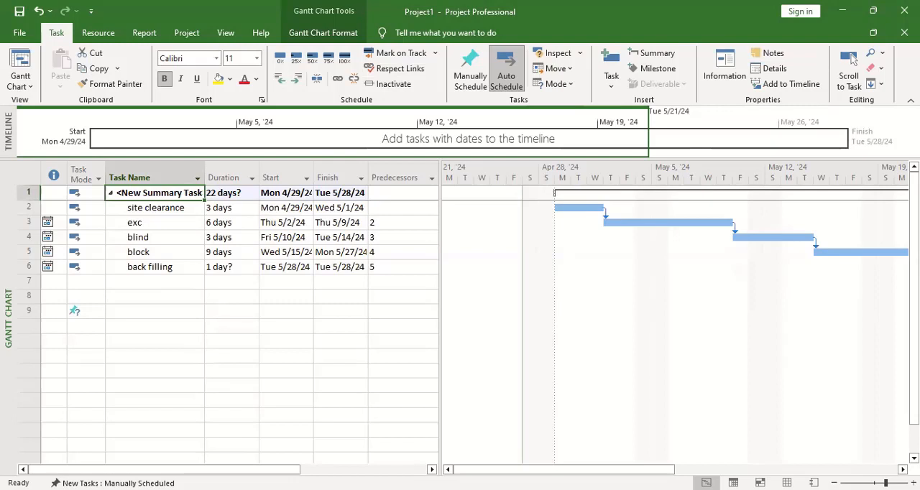
pyautogui.write('su')
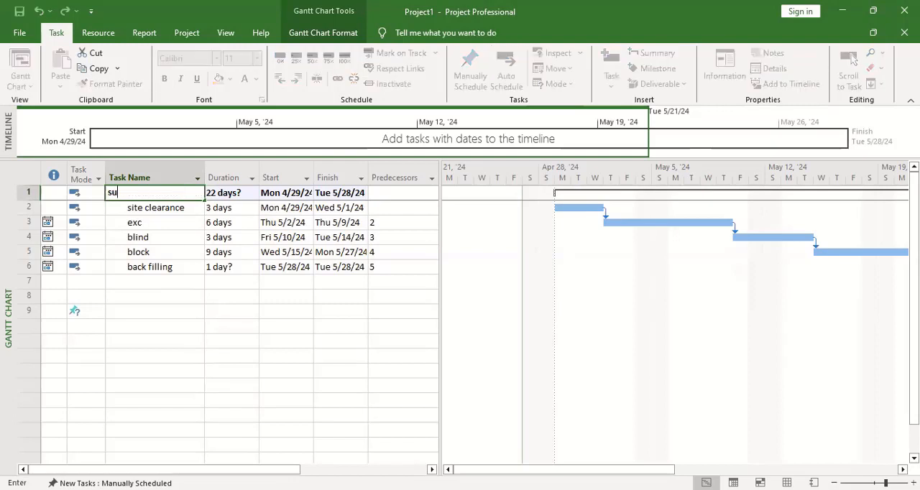
pyautogui.write('bstructure')
pyautogui.click(286, 338)
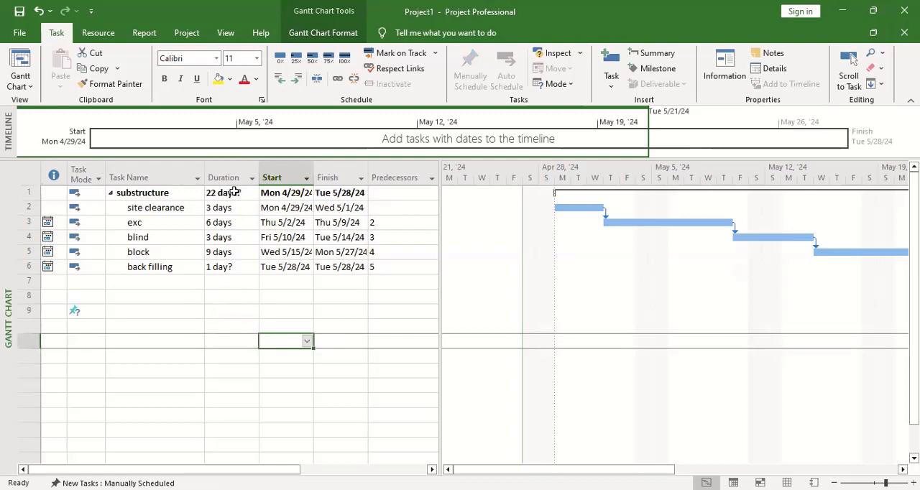
# Step: Check the end of the substructure summary bar in the chart, and collapse and re-expand its subtasks
pyautogui.moveTo(649, 469); pyautogui.dragTo(858, 455)
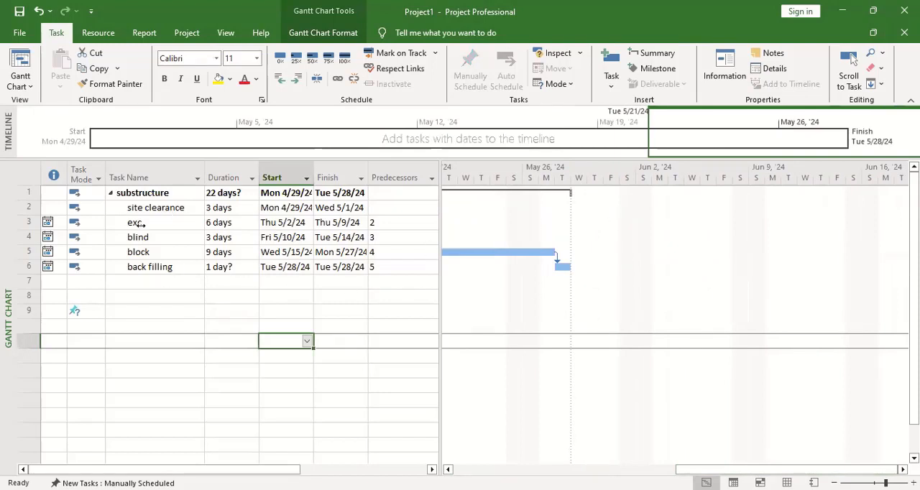
pyautogui.click(110, 194)
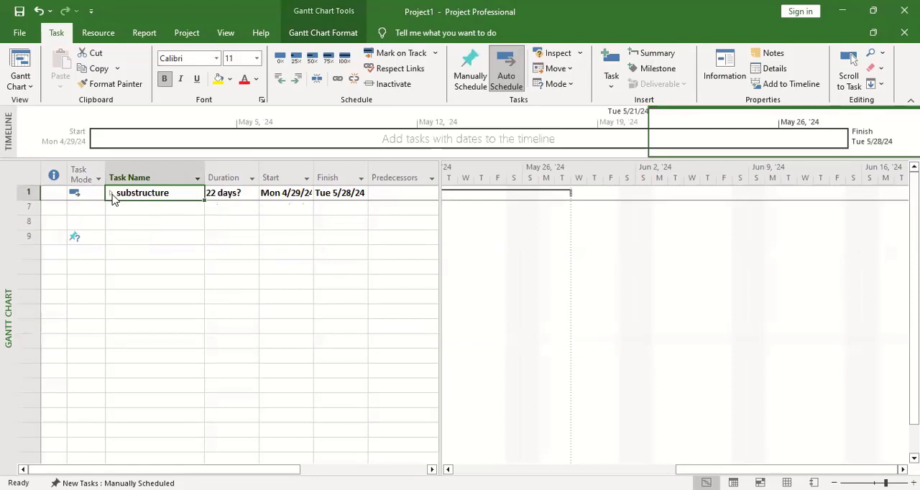
pyautogui.click(110, 194)
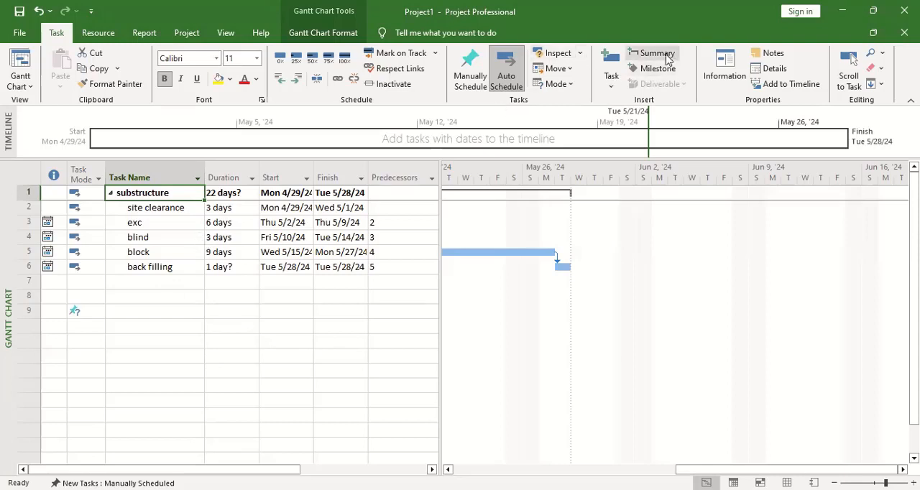
# Step: Rename the substructure summary task as "project lagos" in its summary task information
pyautogui.click(180, 195)
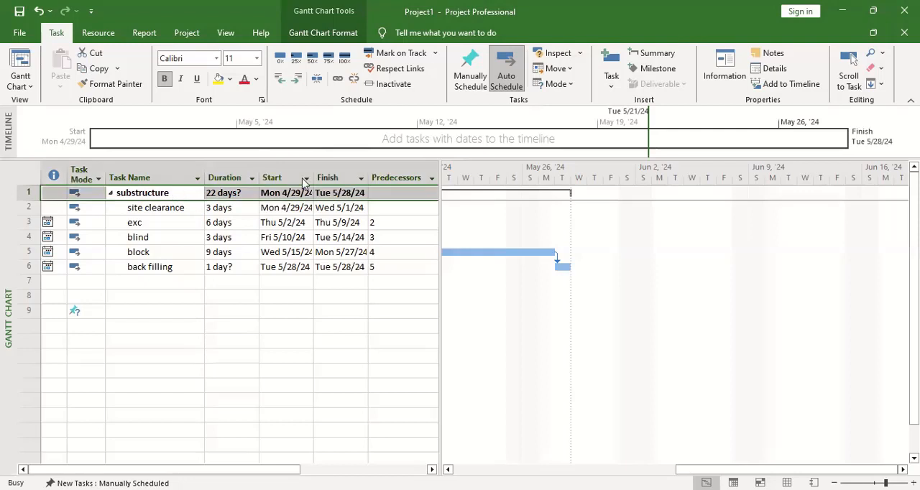
pyautogui.doubleClick(180, 195)
pyautogui.press('BackSpace')
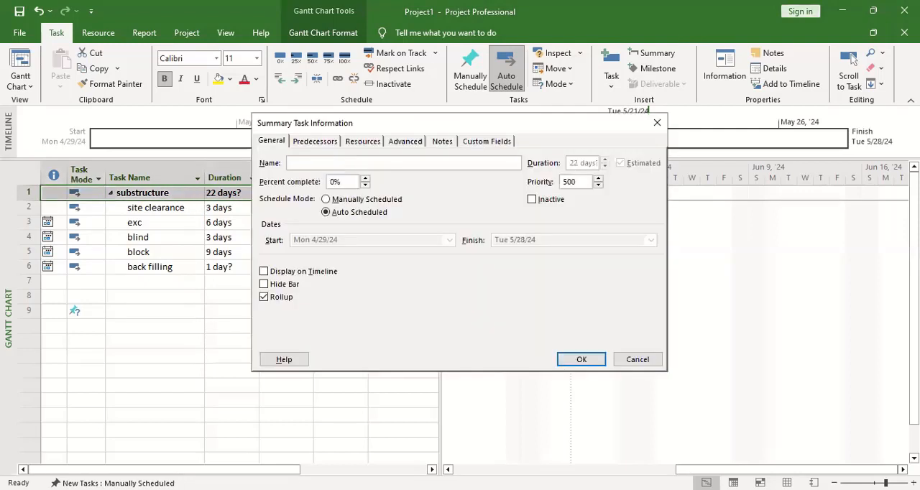
pyautogui.write('project logos')
pyautogui.hotkey('ctrl', 'a')
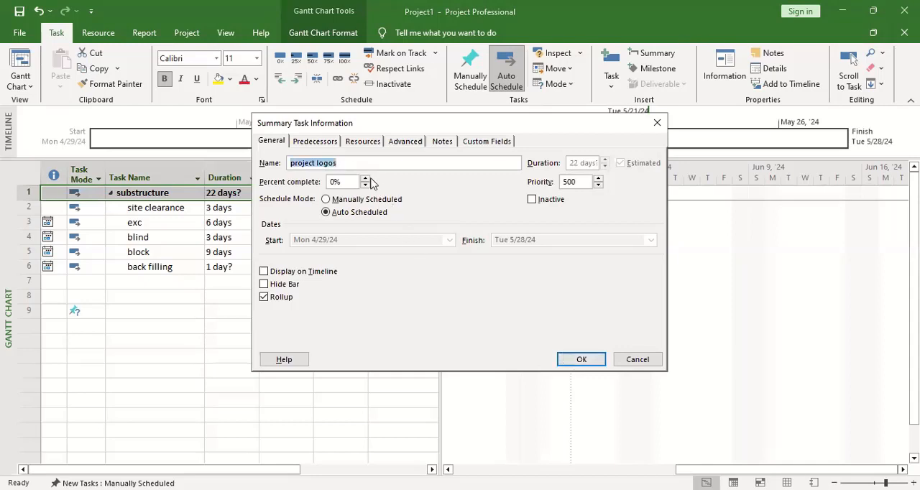
pyautogui.click(325, 163)
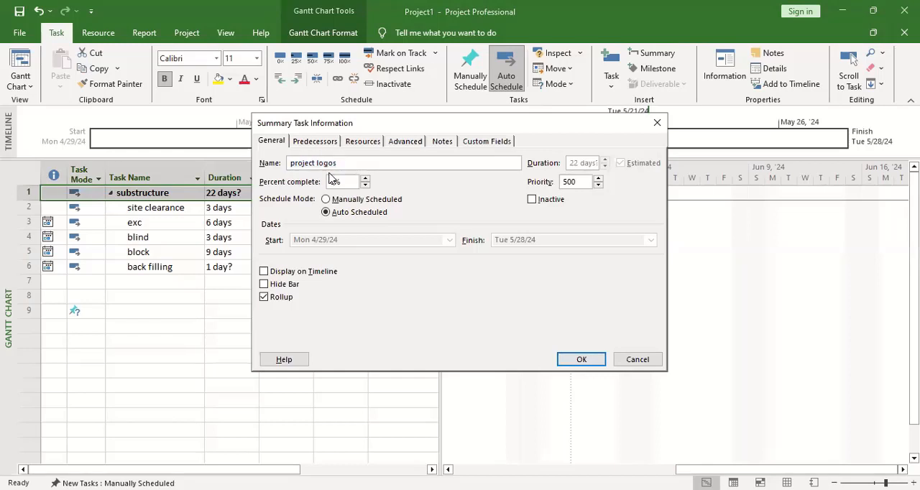
pyautogui.press('BackSpace')
pyautogui.write('a')
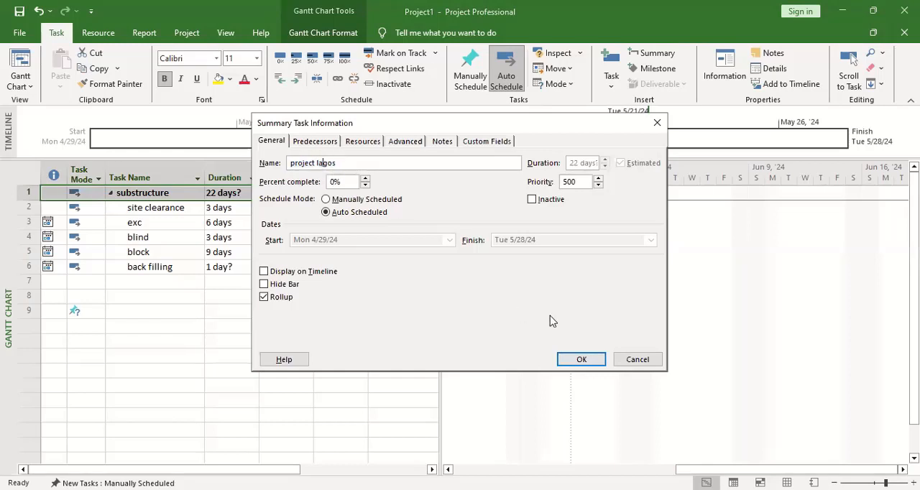
pyautogui.click(579, 361)
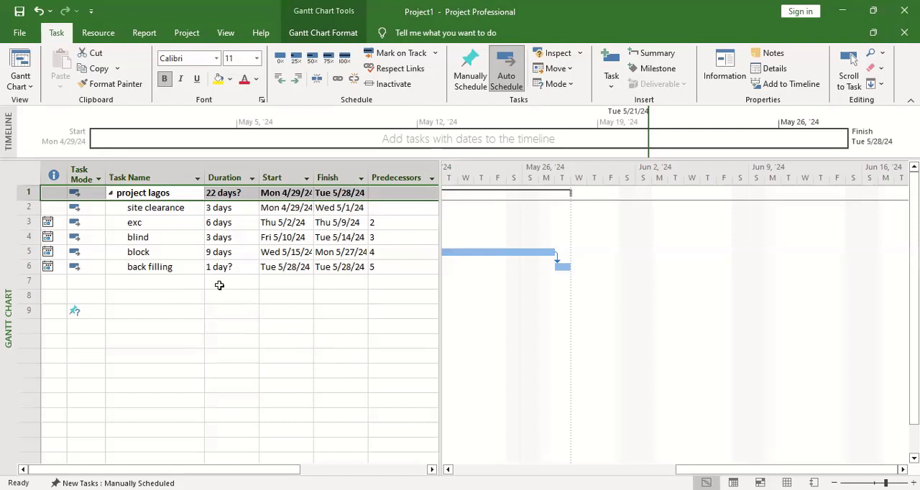
# Step: Collapse and re-expand the project lagos summary task to view its outline with and without subtasks
pyautogui.click(111, 195)
pyautogui.click(112, 195)
pyautogui.click(130, 231)
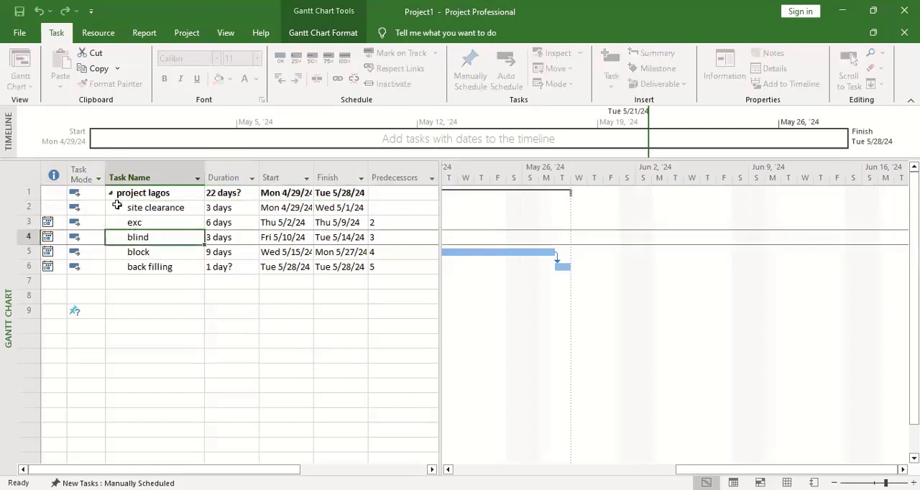
pyautogui.click(111, 193)
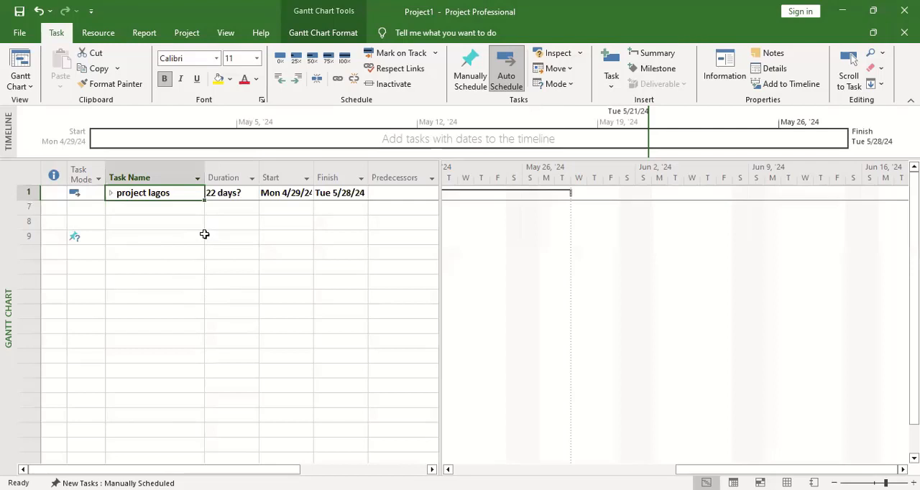
pyautogui.click(111, 192)
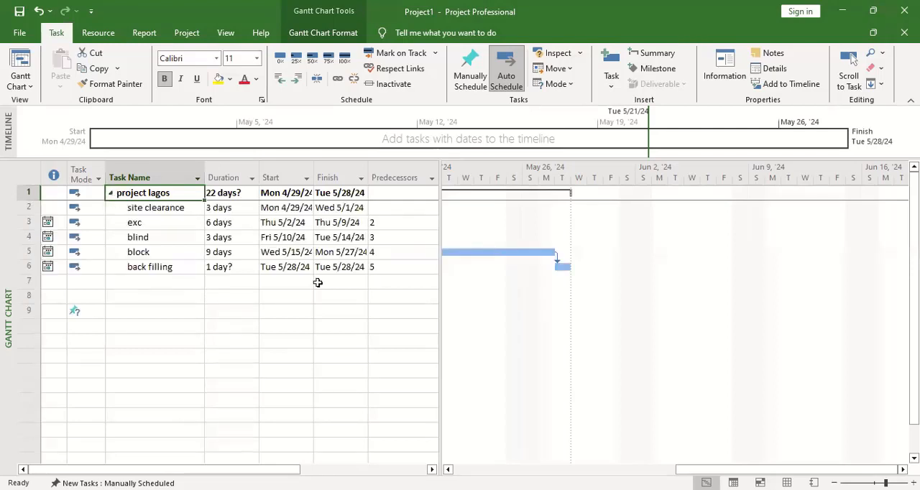